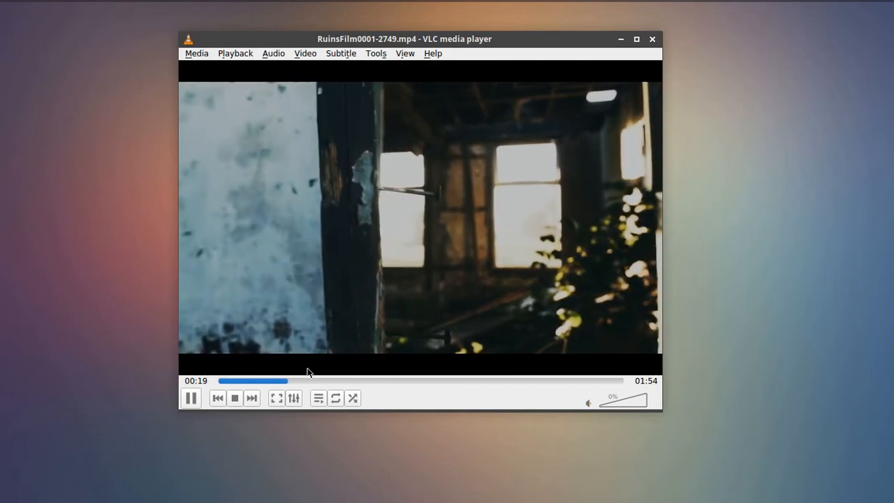
Jump the film ahead to about 01:30 and play the shot of the doll's face, pausing at 01:37
left_click(189, 401)
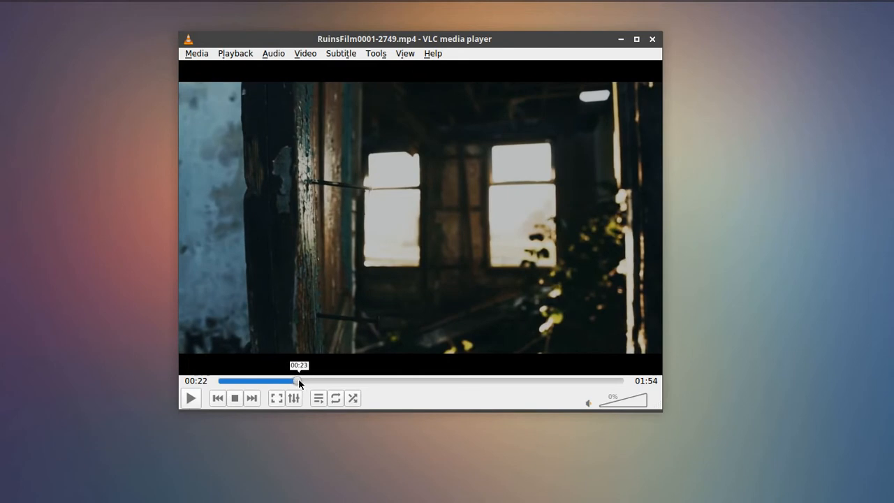
left_click_drag(299, 381, 543, 400)
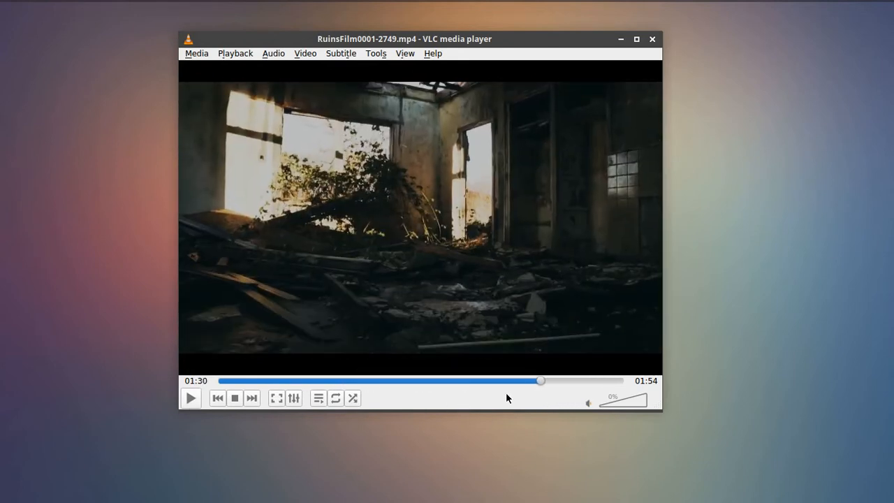
left_click(191, 399)
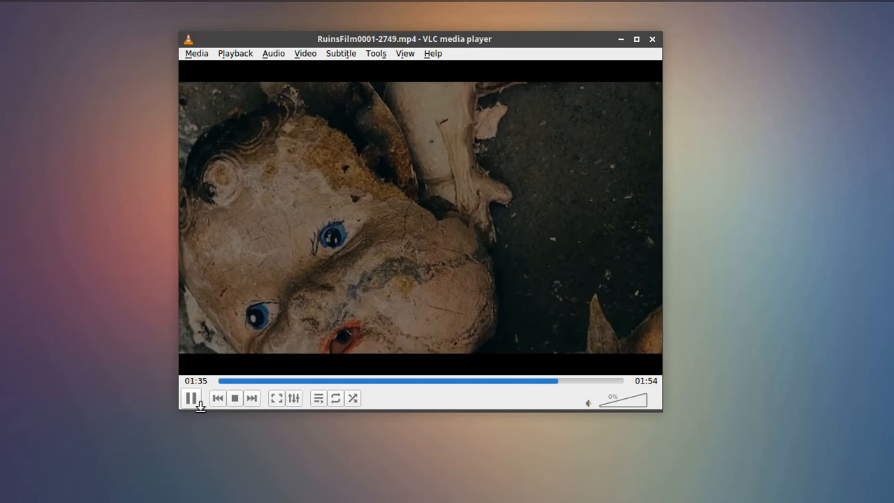
left_click(196, 405)
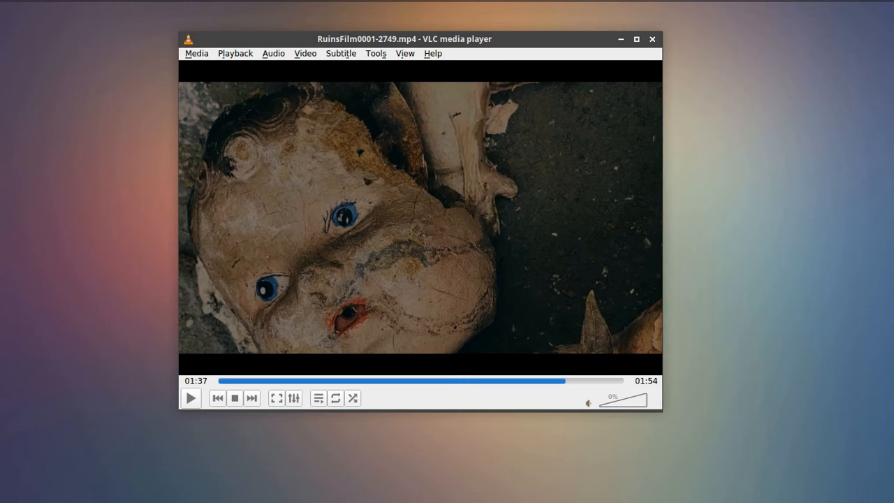
Scrub the film back to the dark ruins shot at 00:54 and return to the doll close-up at about 01:35
left_click_drag(552, 380, 411, 350)
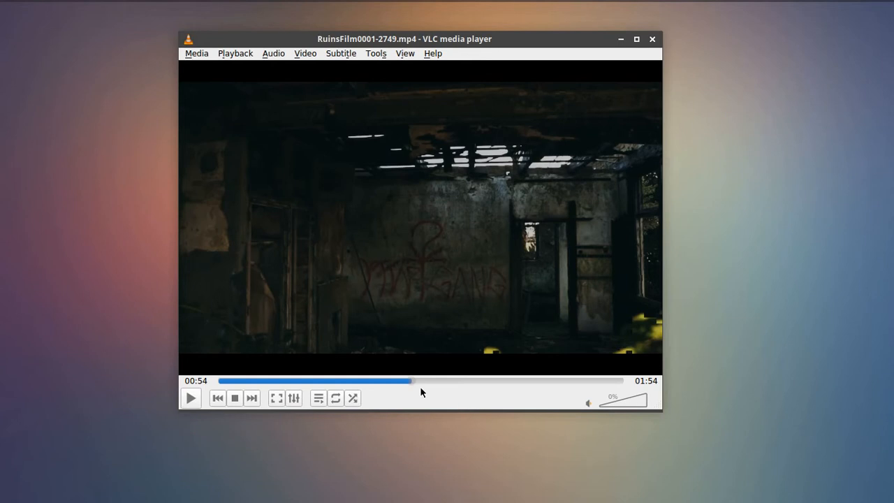
left_click_drag(407, 383, 559, 378)
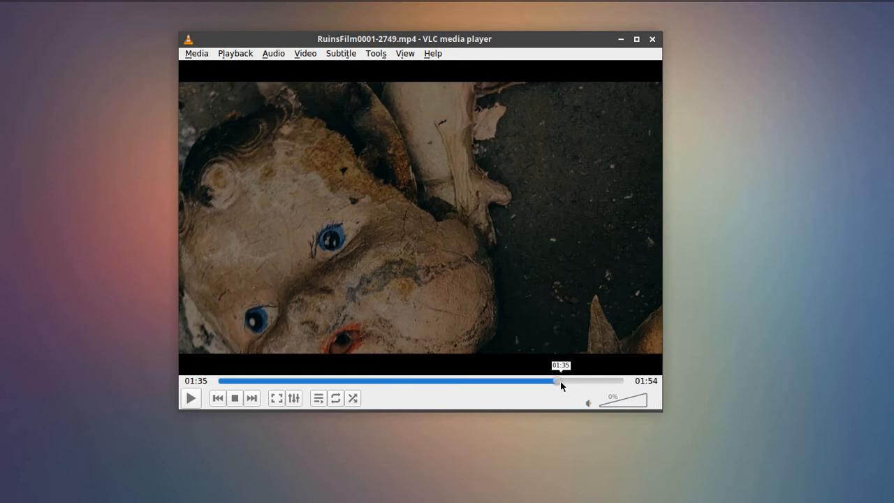
mouse_move(558, 380)
left_mouse_down()
mouse_move(567, 380)
mouse_move(555, 385)
mouse_move(567, 384)
mouse_move(561, 389)
left_mouse_up()
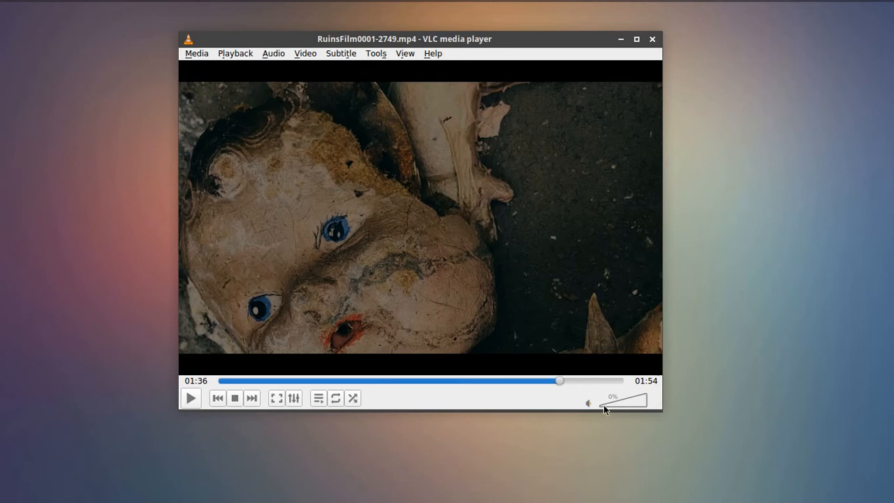
left_click_drag(556, 380, 552, 384)
Play the film from the doll close-up through to the RUINS title, pausing at the skull transition on the way
left_click(193, 398)
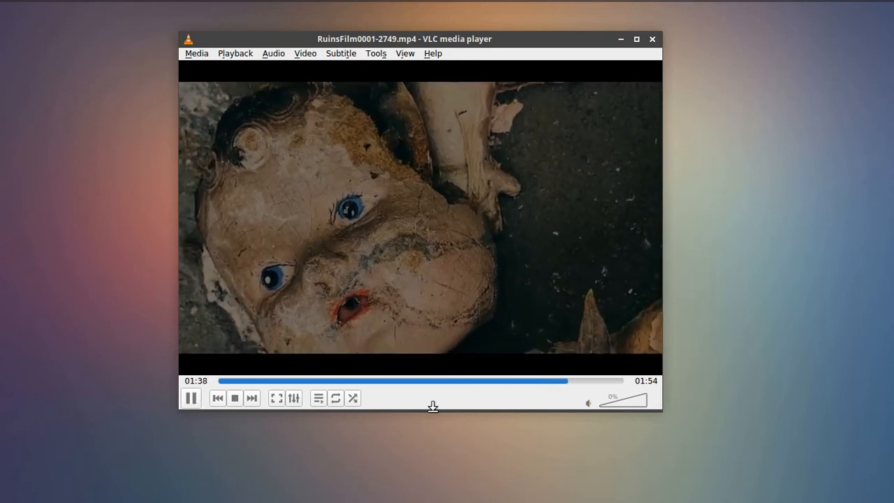
left_click(193, 401)
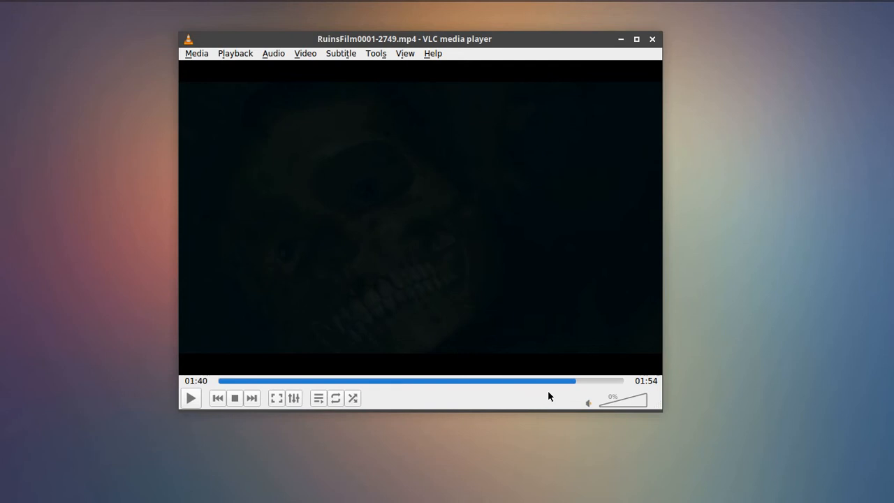
left_click(190, 398)
left_click(190, 397)
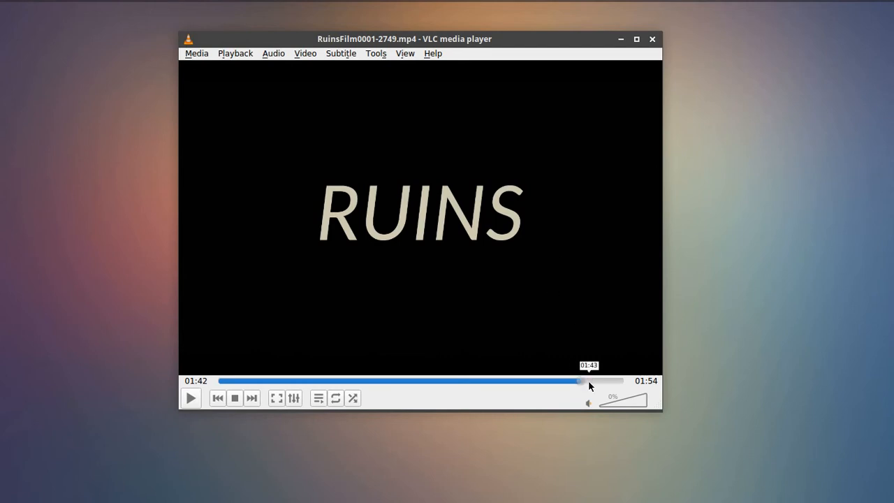
Scrub the film back to its opening, forward to the RUINS title, and settle on the doll close-up at 01:35
left_click_drag(581, 380, 223, 383)
left_click(217, 382)
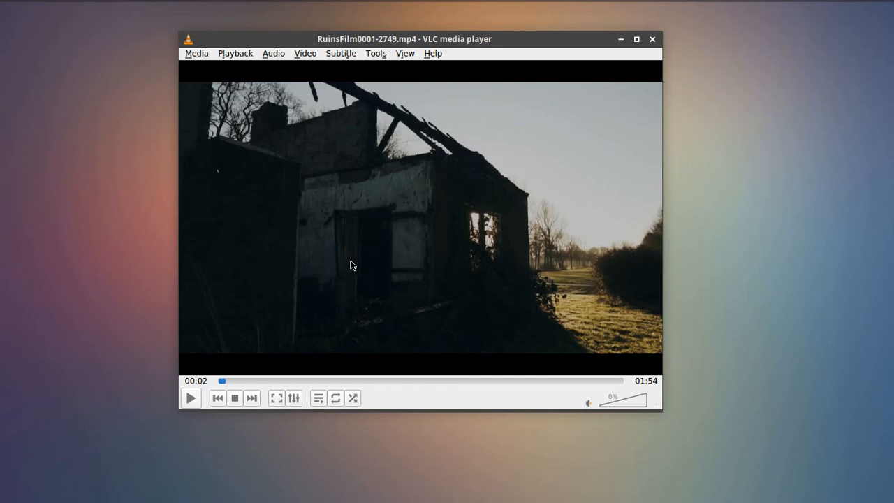
left_click(214, 380)
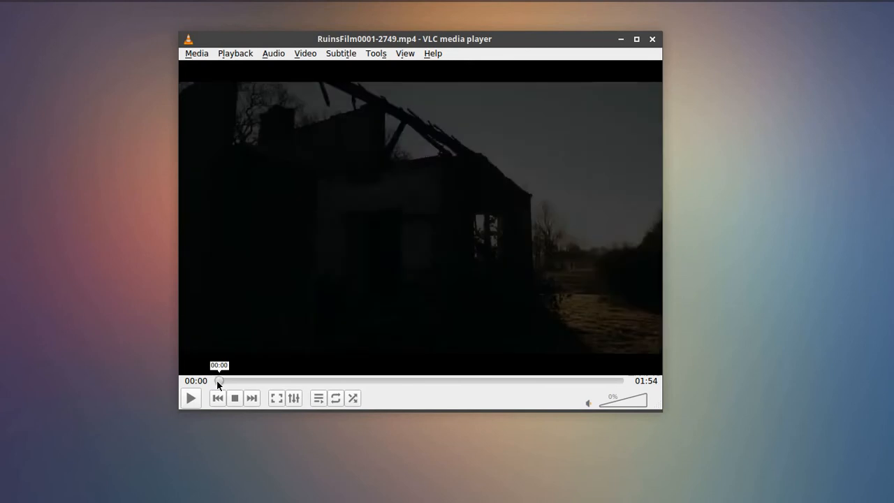
left_click_drag(217, 382, 584, 381)
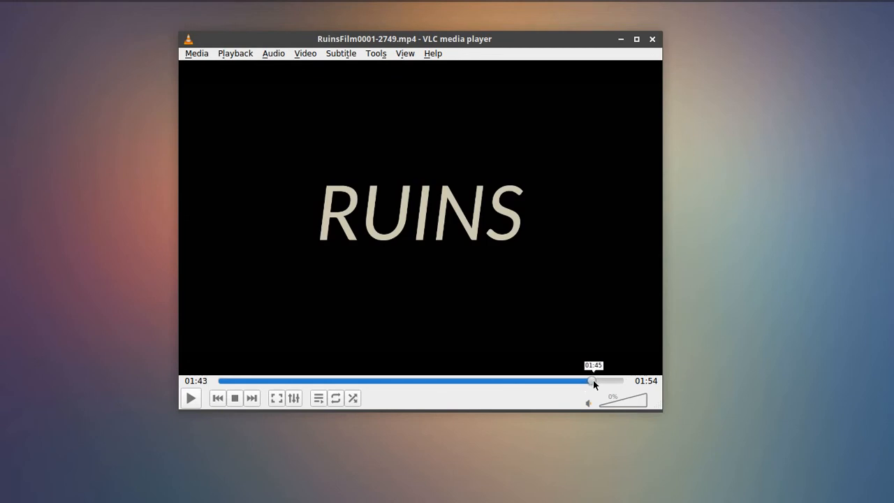
mouse_move(598, 380)
left_mouse_down()
mouse_move(611, 380)
mouse_move(584, 382)
left_mouse_up()
left_click_drag(581, 381, 555, 380)
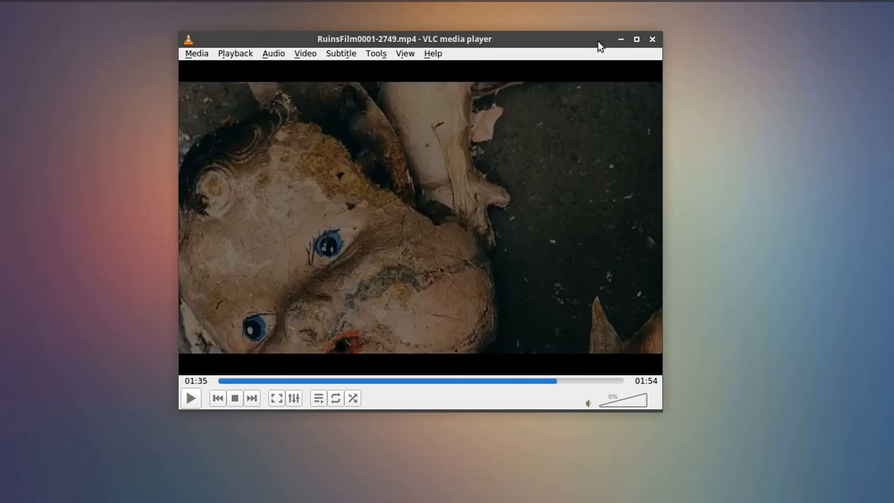
Minimize the video player, switch to the browser showing Pixabay, and display the media type choices for its search
left_click(620, 40)
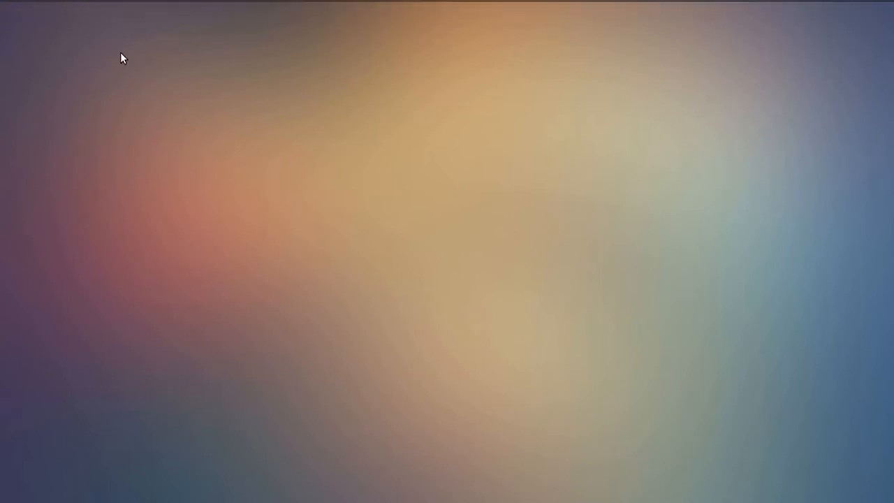
left_click(32, 7)
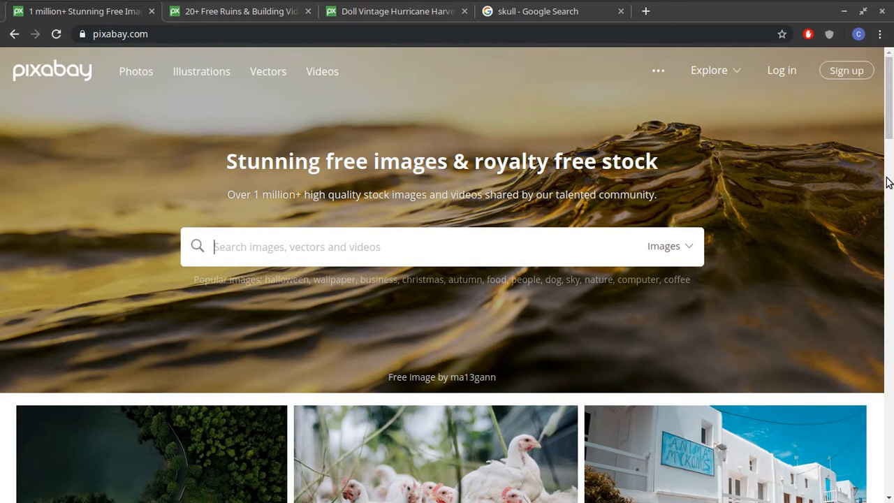
left_click(688, 249)
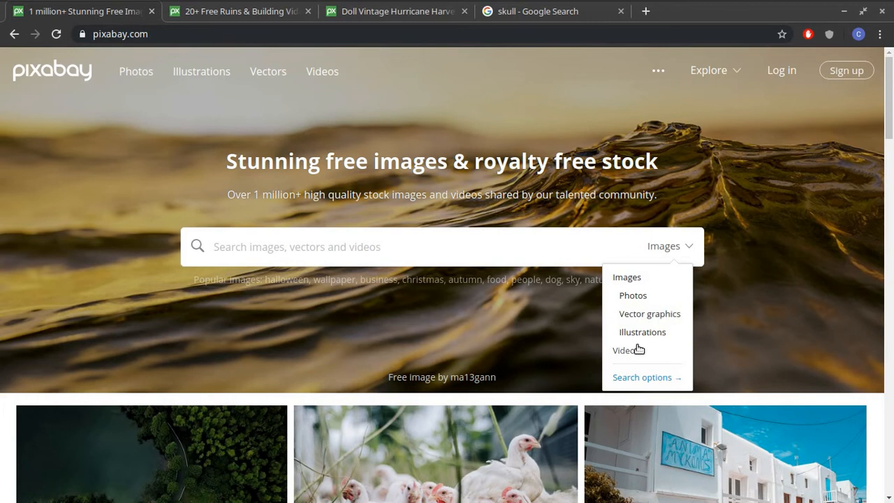
mouse_move(294, 5)
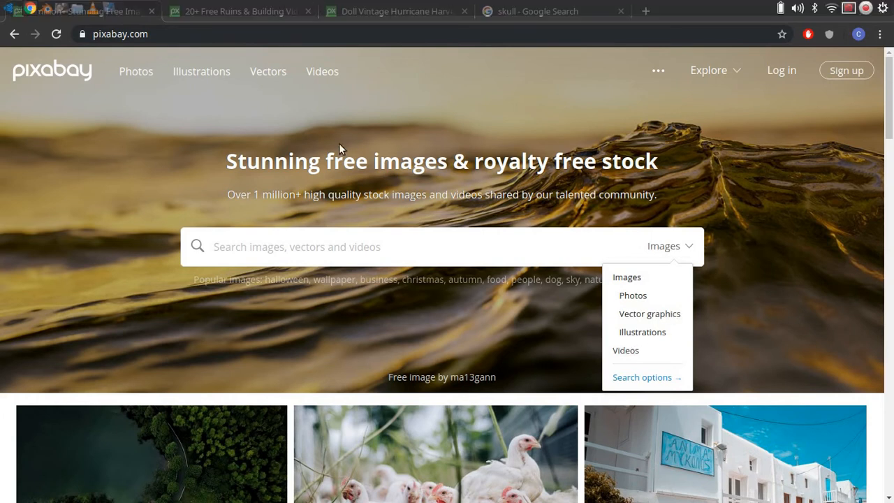
Switch to the Pixabay video results for "ruins" and look through the free clips down to the end of the page
left_click(205, 14)
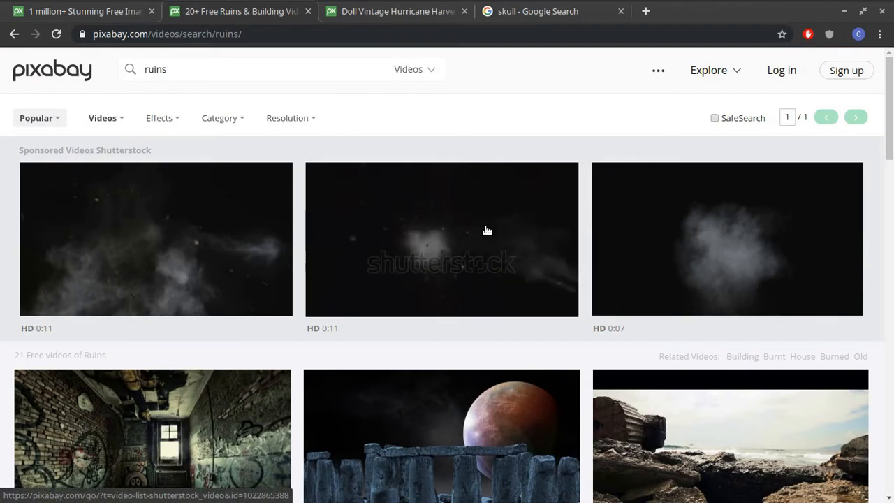
left_click(160, 70)
scroll(455, 193, "down", 6)
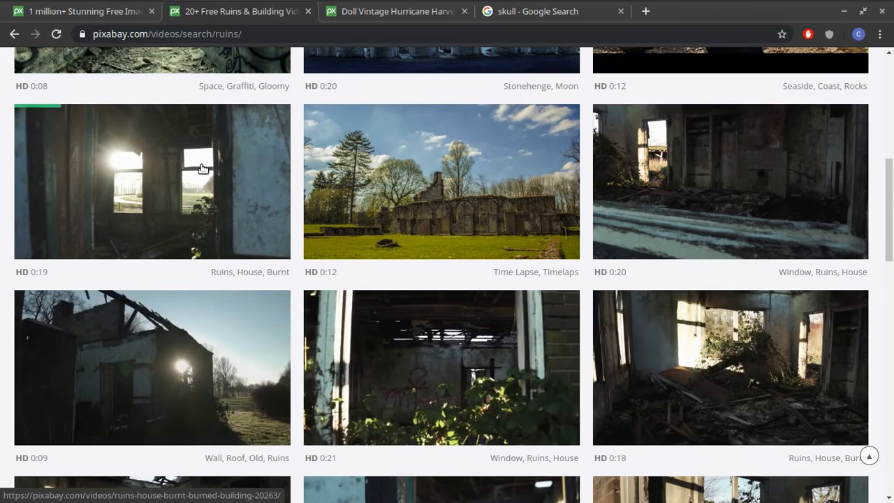
scroll(702, 287, "down", 3)
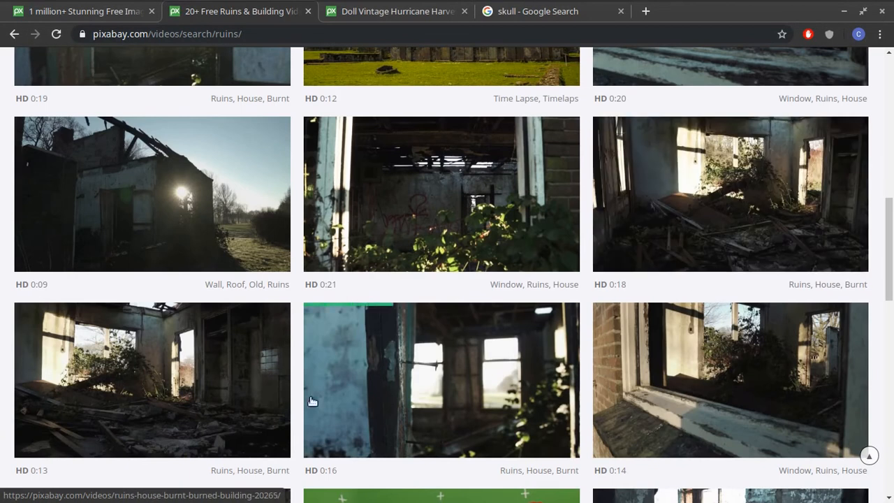
scroll(709, 335, "down", 2)
scroll(726, 370, "down", 2)
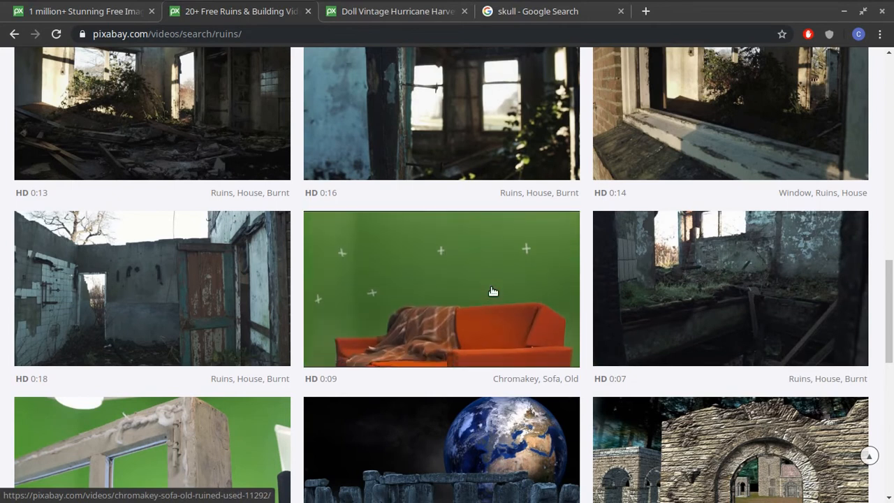
scroll(492, 290, "down", 1)
scroll(492, 290, "down", 2)
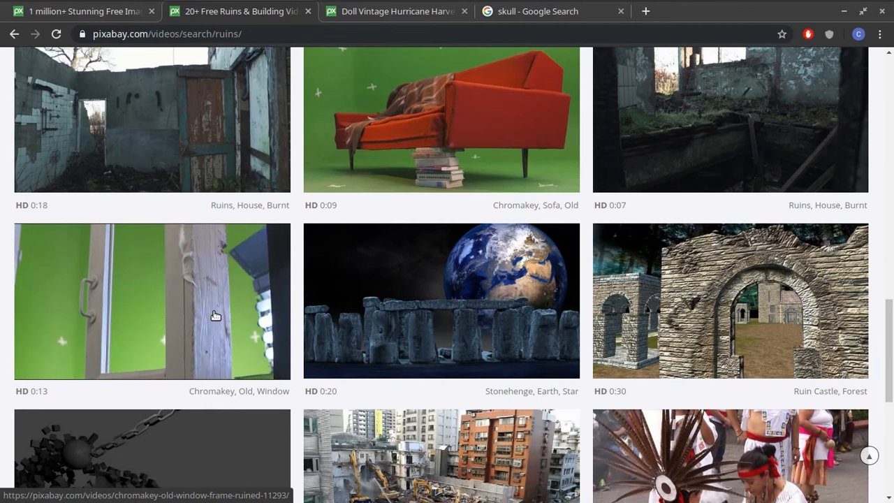
scroll(216, 316, "down", 2)
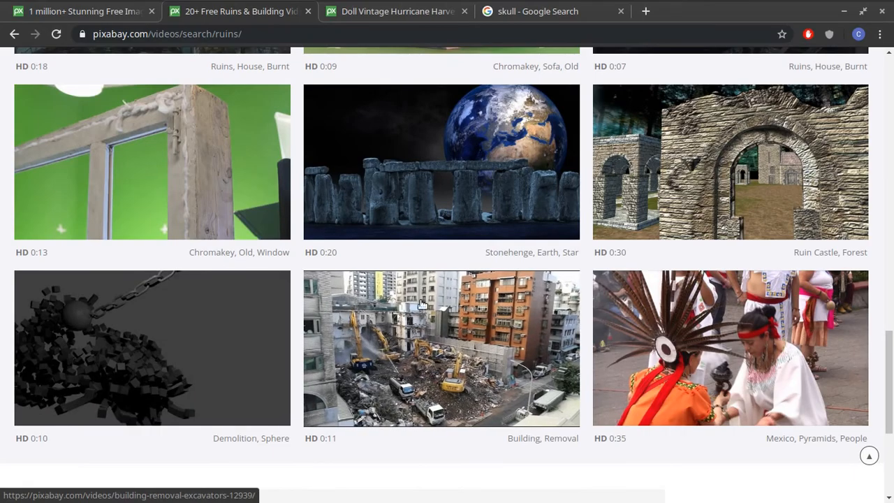
scroll(419, 315, "down", 3)
scroll(465, 286, "up", 2)
scroll(667, 154, "up", 20)
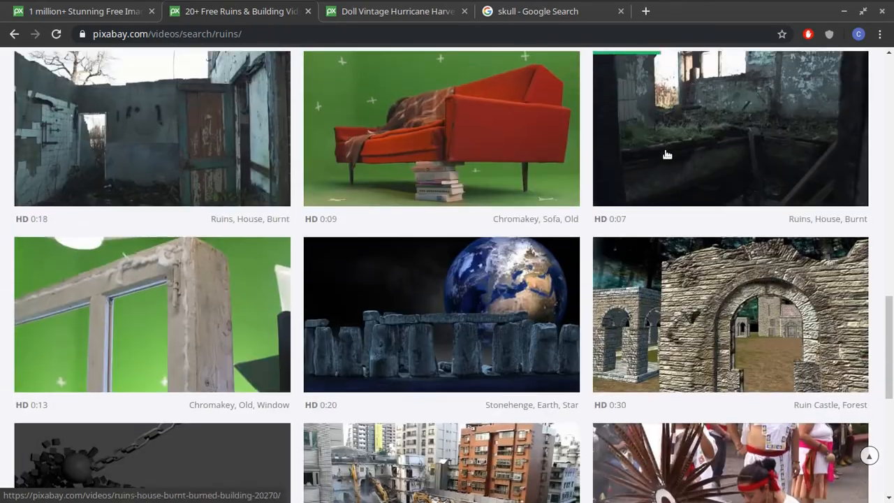
scroll(657, 159, "up", 1)
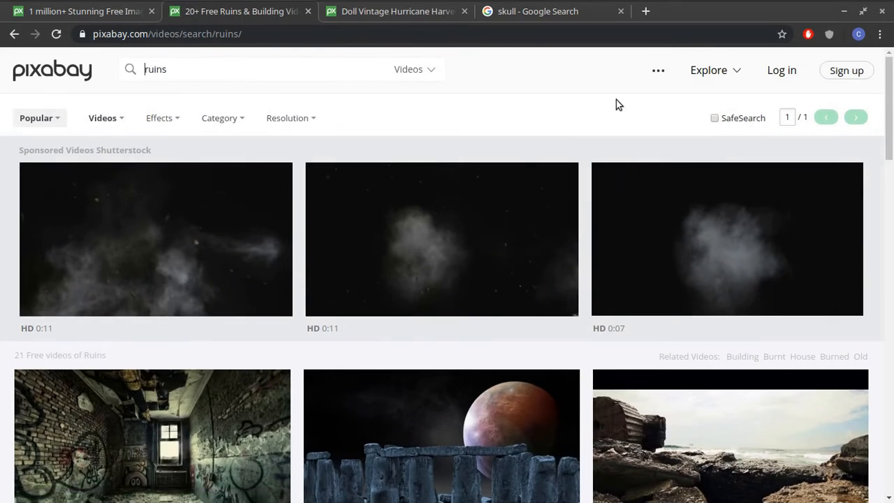
Preview the three sponsored Shutterstock videos above the free ruins clips
mouse_move(810, 284)
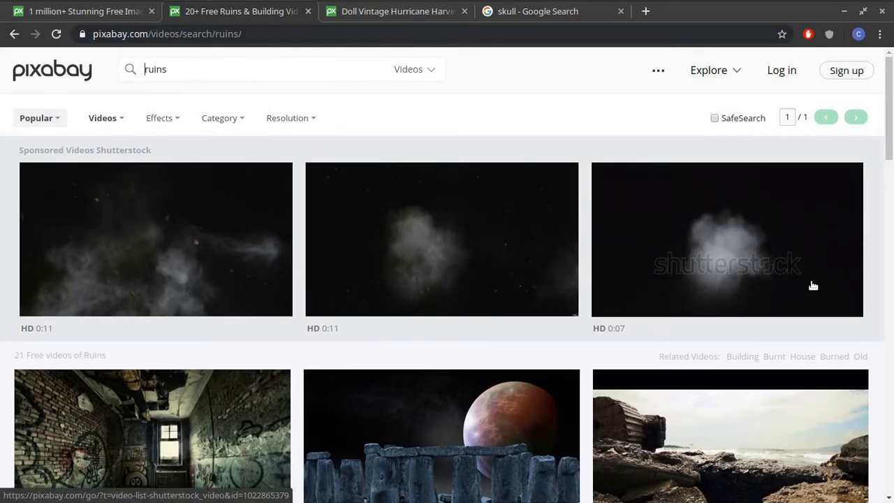
mouse_move(417, 280)
mouse_move(182, 250)
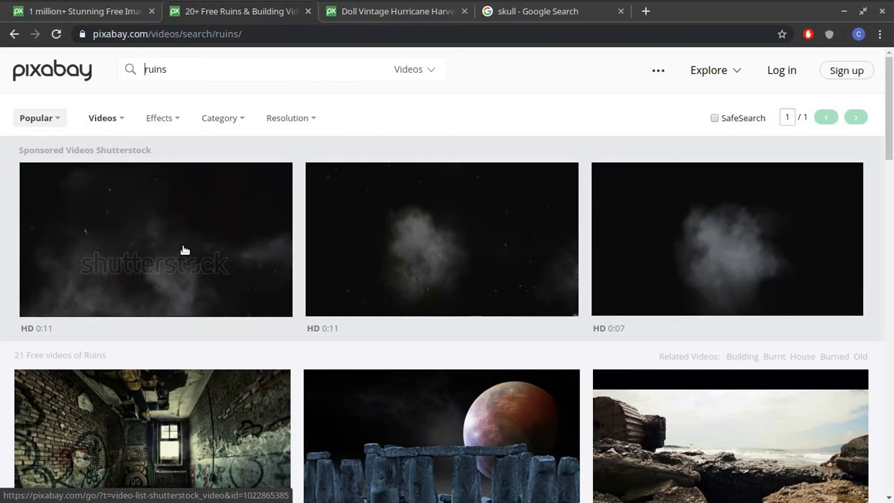
mouse_move(517, 245)
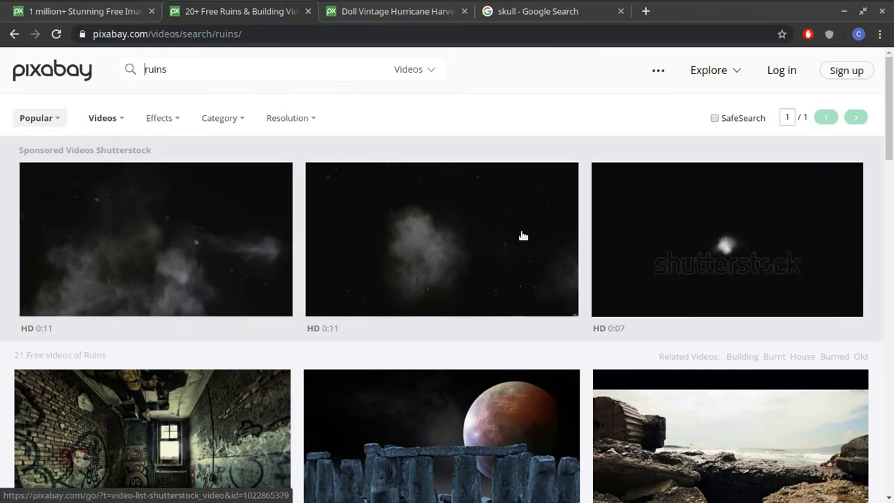
mouse_move(621, 261)
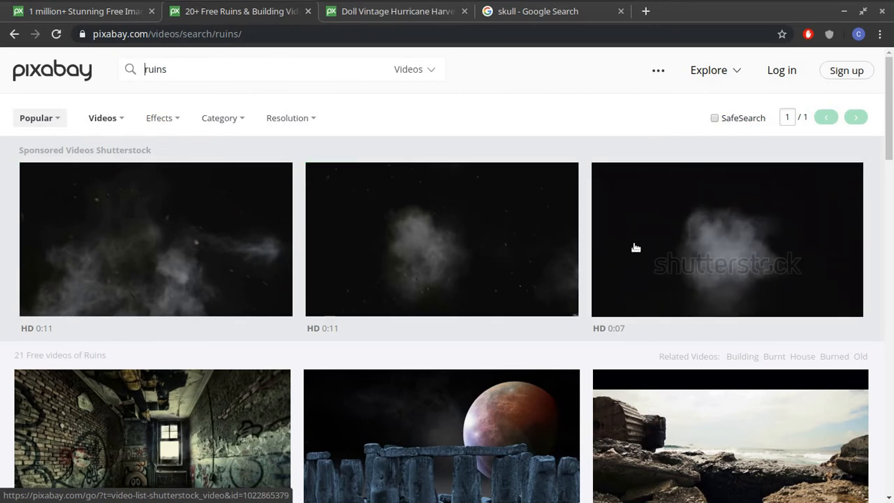
mouse_move(440, 259)
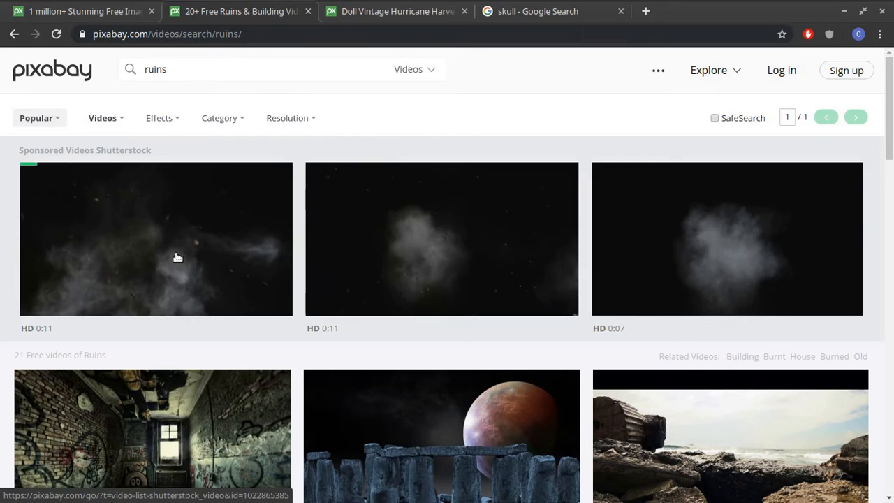
mouse_move(197, 262)
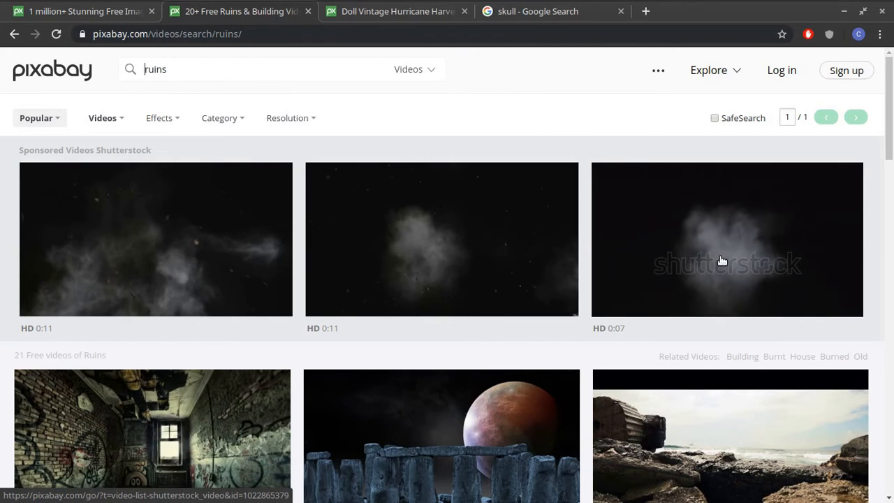
Compare the free burnt-house ruins clips with the sponsored videos by previewing them in the Pixabay results
scroll(722, 262, "down", 5)
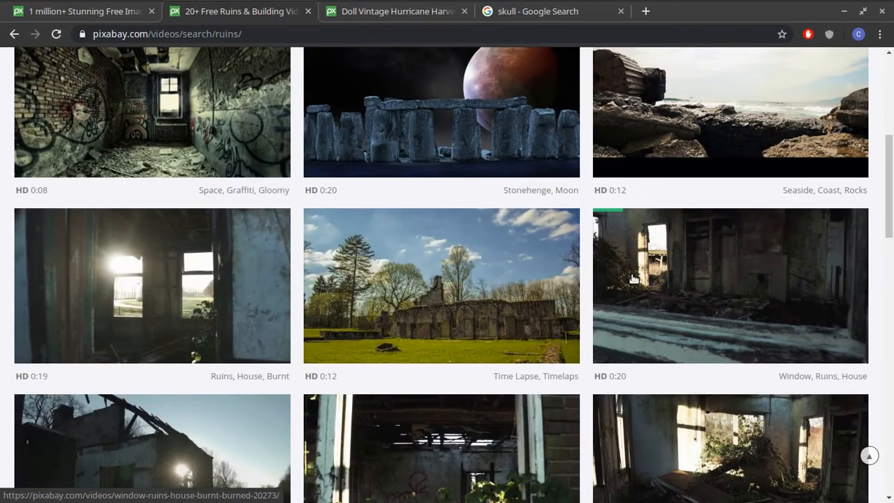
scroll(639, 305, "down", 2)
mouse_move(664, 203)
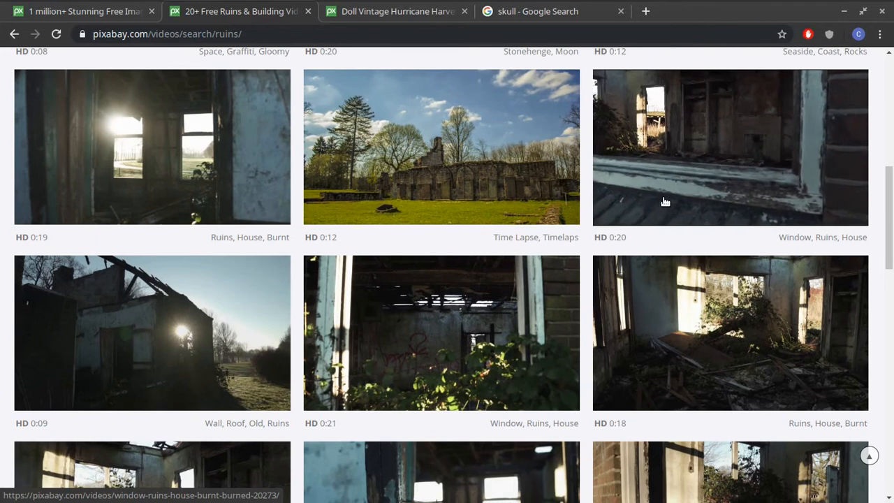
scroll(664, 202, "up", 2)
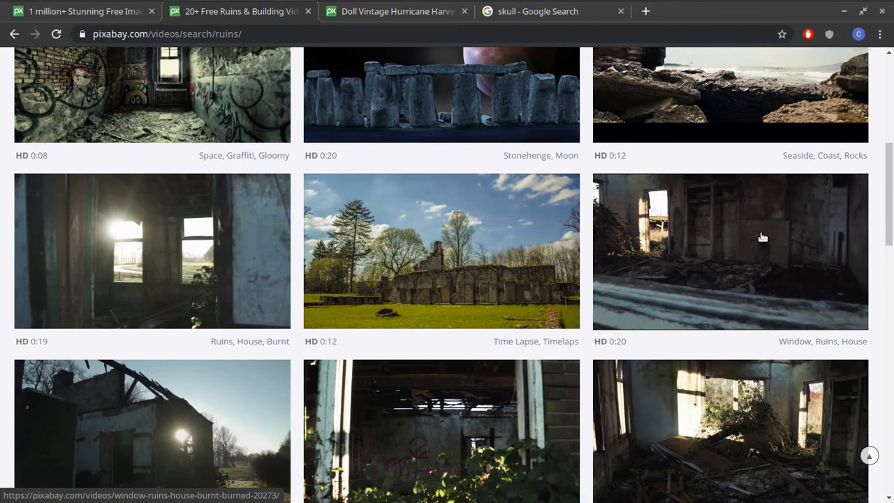
scroll(759, 236, "down", 3)
scroll(233, 239, "up", 9)
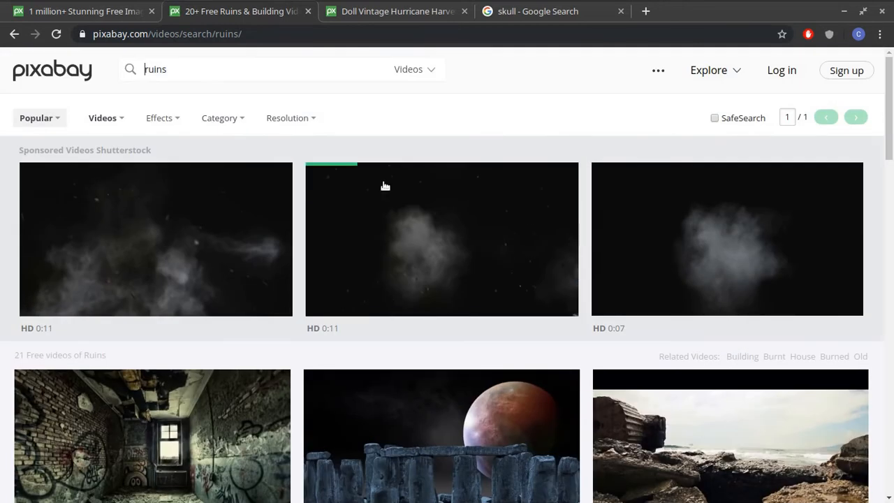
scroll(748, 353, "down", 6)
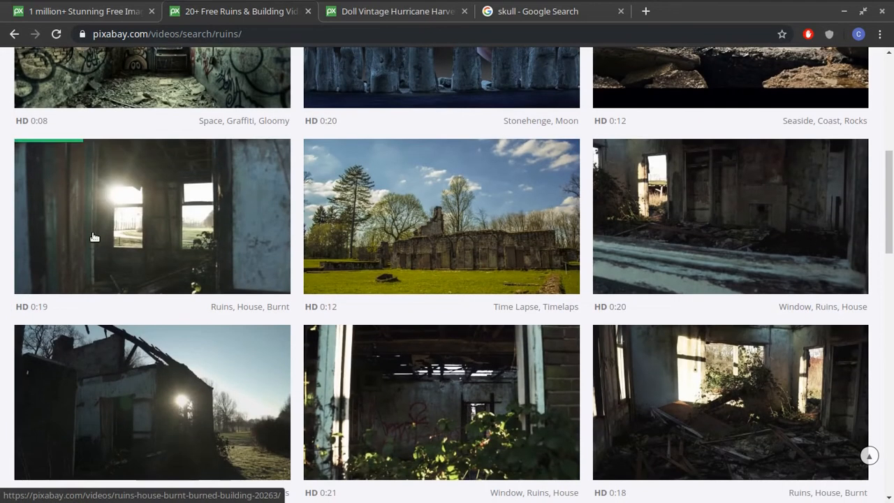
Look through more of the burnt-house clips in the ruins video results and return to the start of the page
scroll(766, 326, "down", 1)
scroll(766, 326, "down", 1)
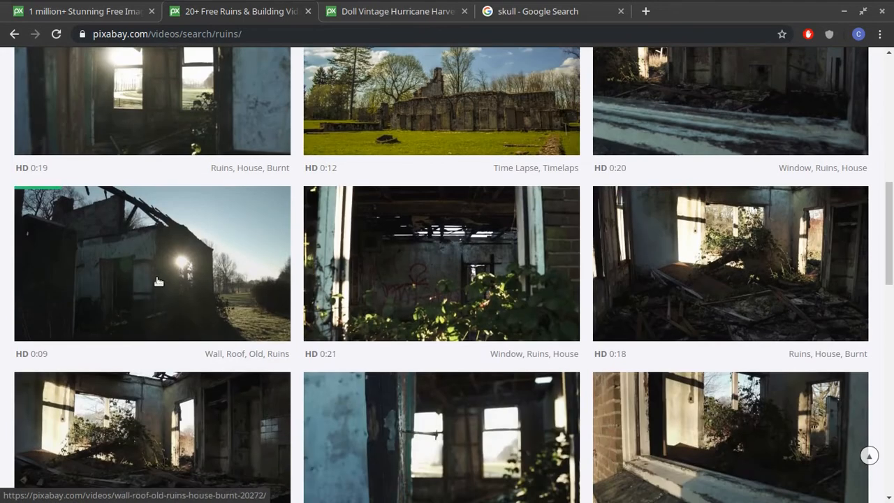
scroll(646, 338, "up", 2)
scroll(648, 335, "up", 6)
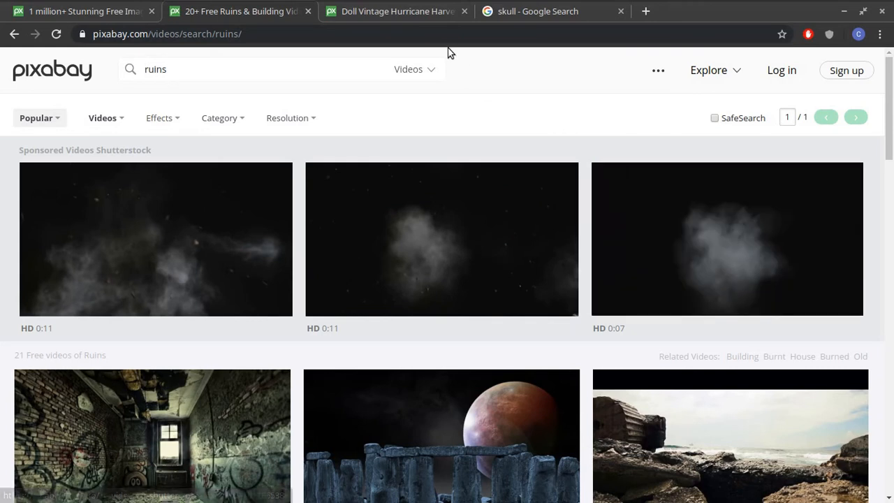
Switch to the Pixabay page of the broken vintage doll photo and examine the picture and its sponsored and related images
left_click(410, 14)
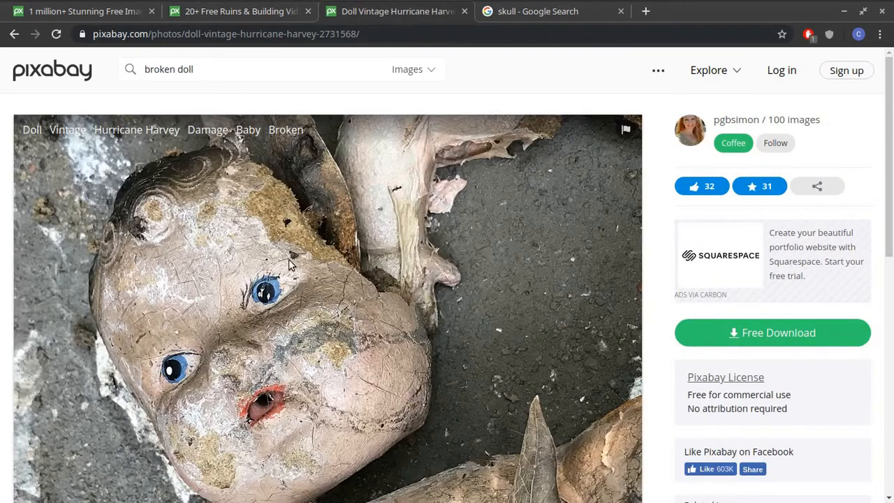
scroll(312, 285, "down", 5)
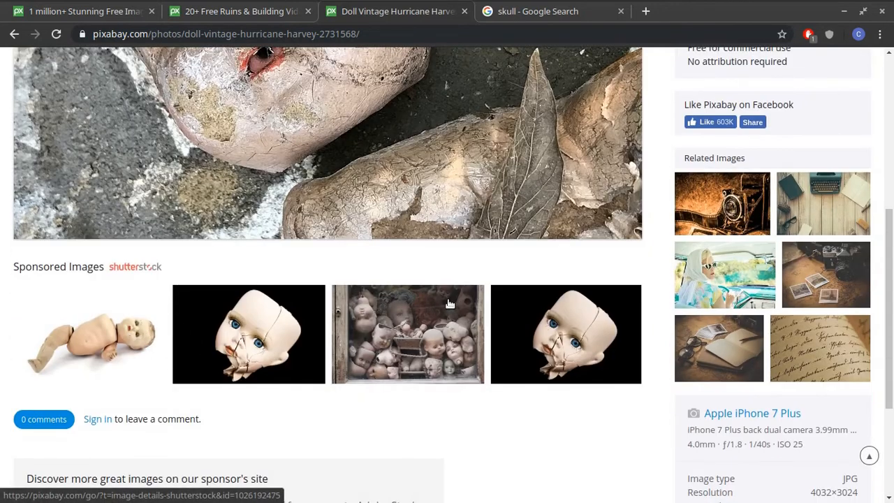
scroll(450, 300, "up", 5)
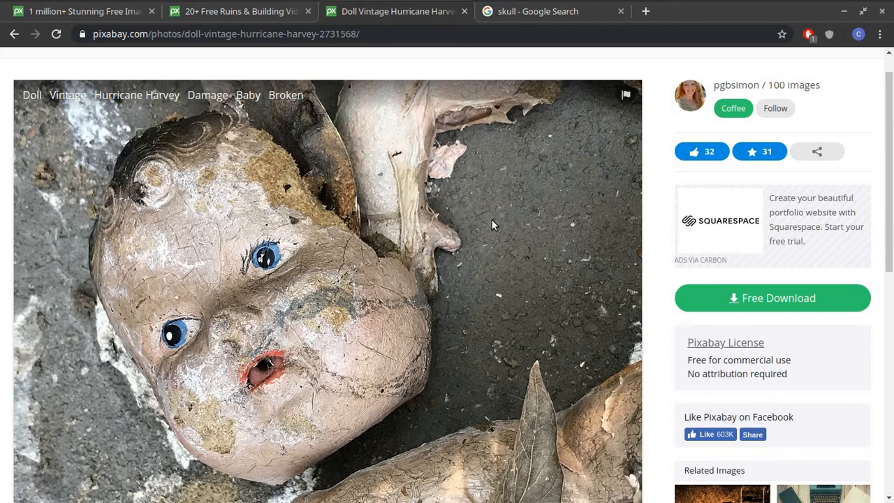
scroll(254, 304, "down", 1)
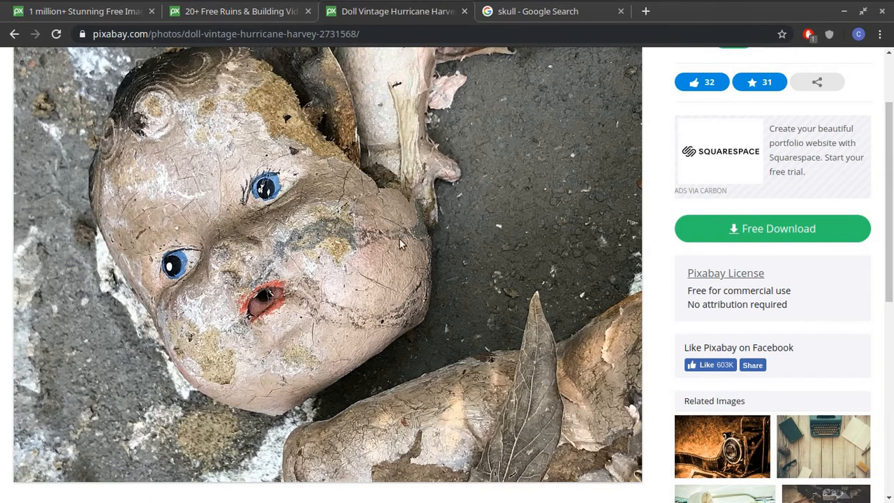
scroll(457, 228, "down", 1)
scroll(457, 228, "up", 1)
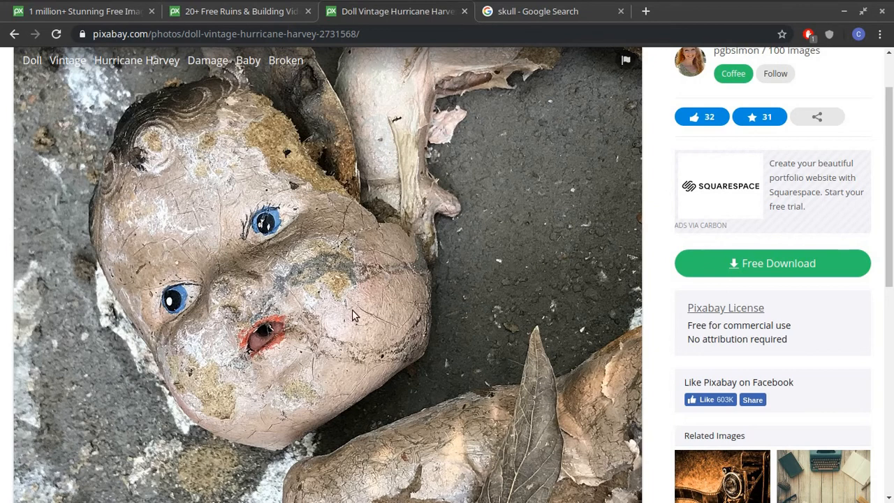
Examine the Google image results for skull labeled for reuse with modification, comparing the previewed skull with the doll photo
left_click(545, 11)
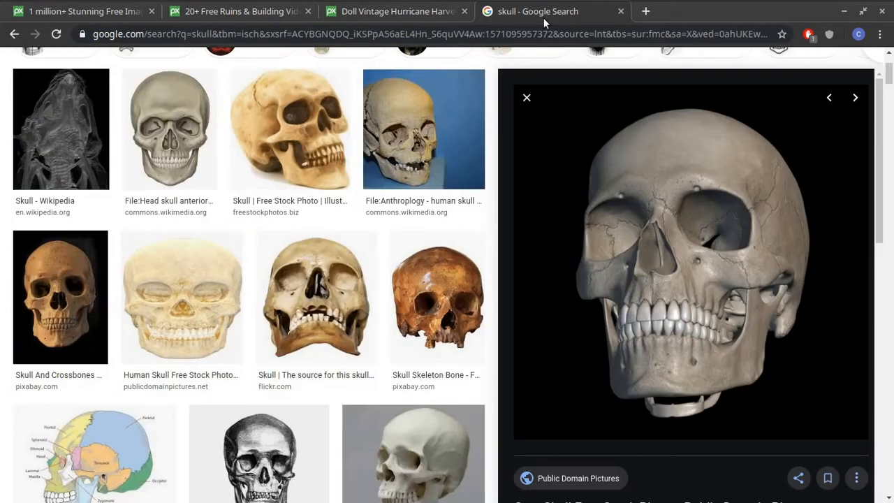
scroll(308, 160, "up", 2)
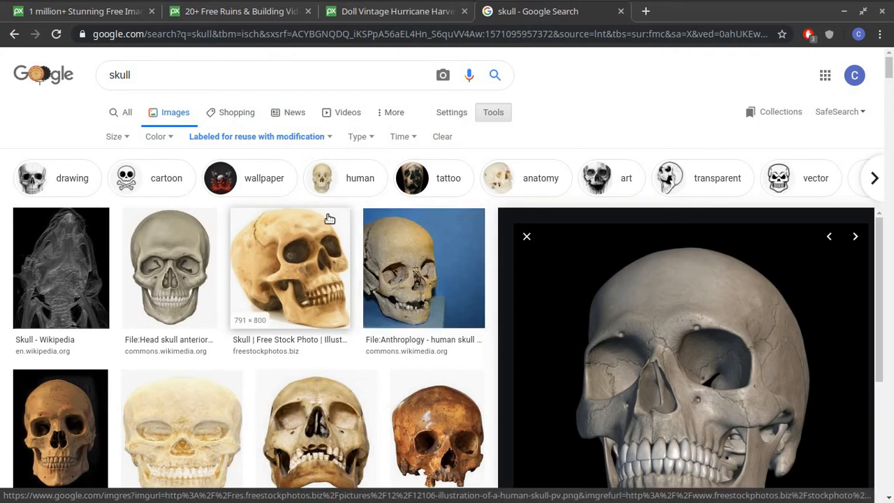
scroll(359, 212, "down", 3)
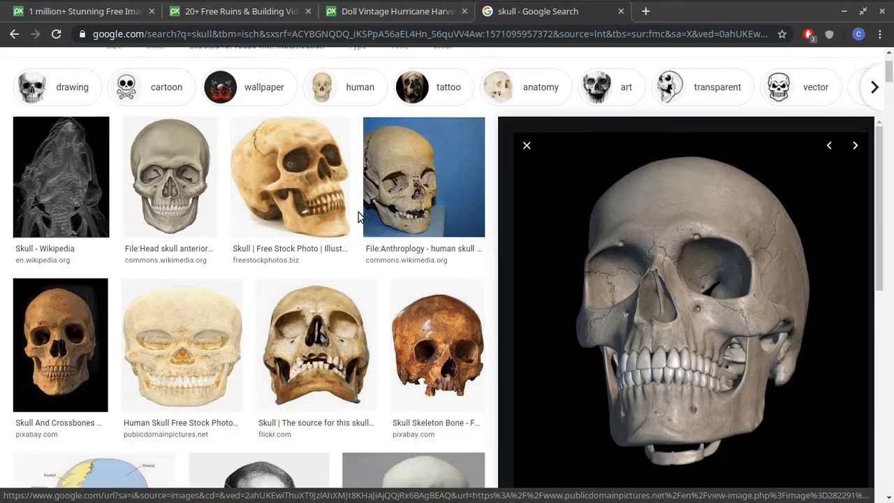
scroll(440, 234, "up", 3)
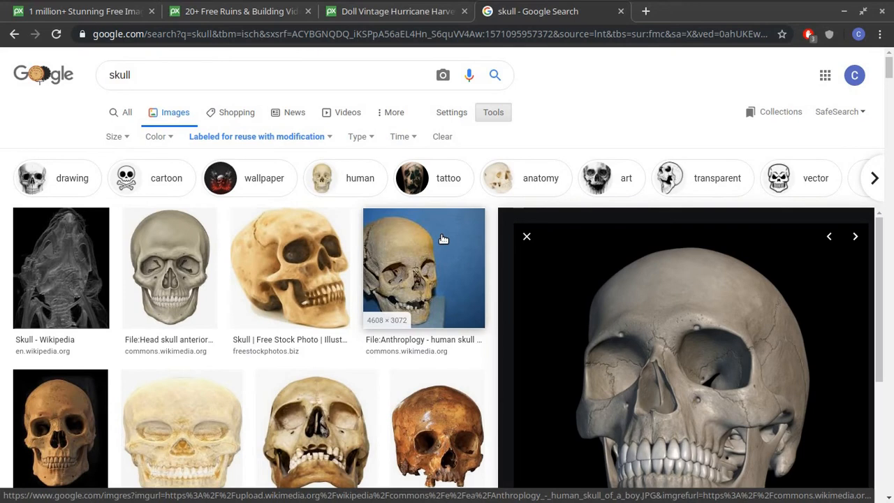
scroll(440, 236, "down", 3)
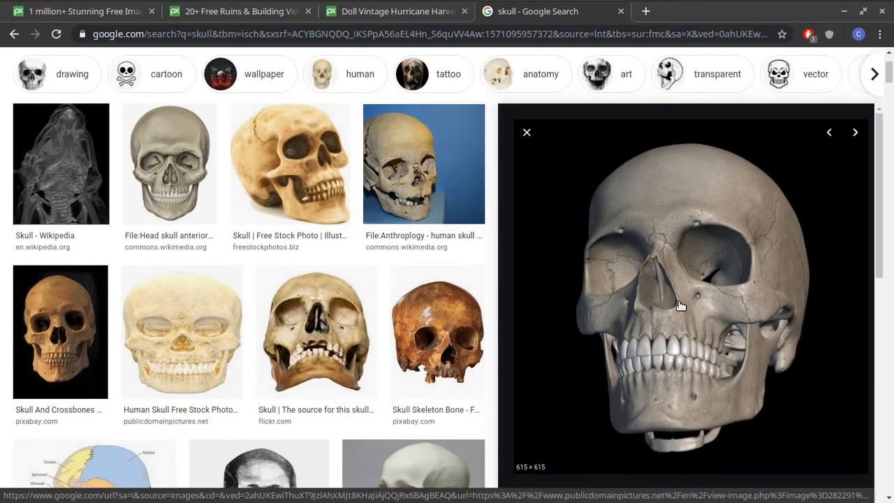
scroll(680, 293, "down", 2)
scroll(676, 242, "up", 2)
left_click(401, 12)
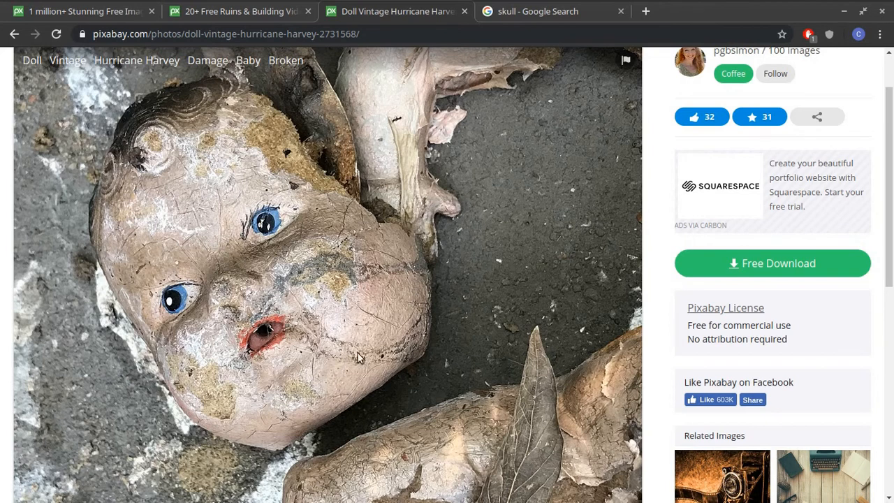
left_click(580, 15)
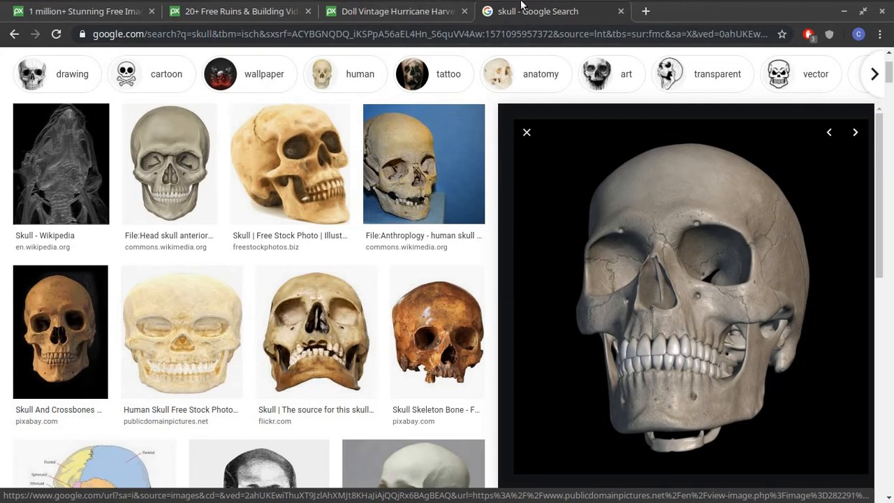
Minimize the browser, switch to the DollOverlay image in GIMP, and make the skull layer visible
left_click(842, 11)
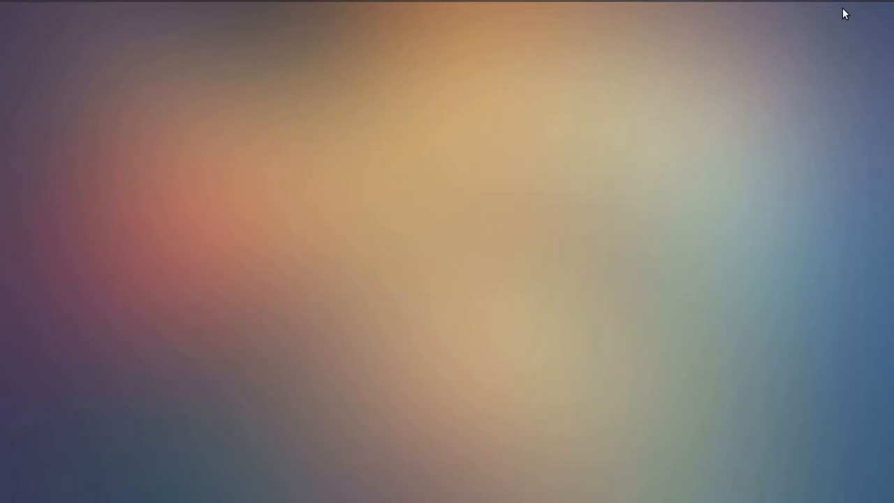
left_click(67, 7)
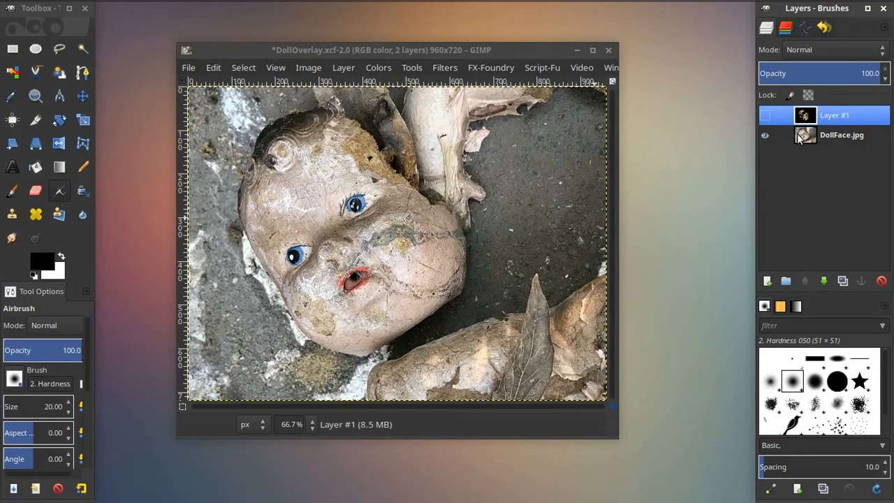
left_click(764, 116)
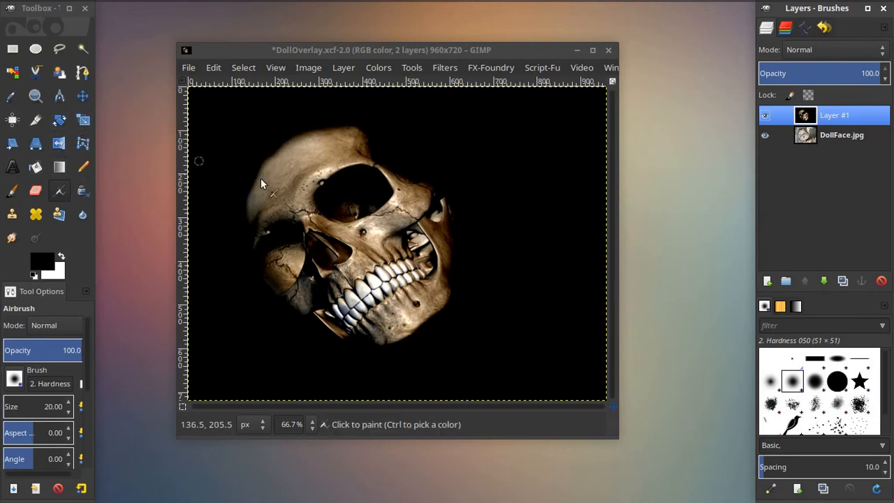
Vary the skull layer's opacity between 0 and 100 to compare it with the doll face, ending at 100
left_click_drag(855, 72, 834, 72)
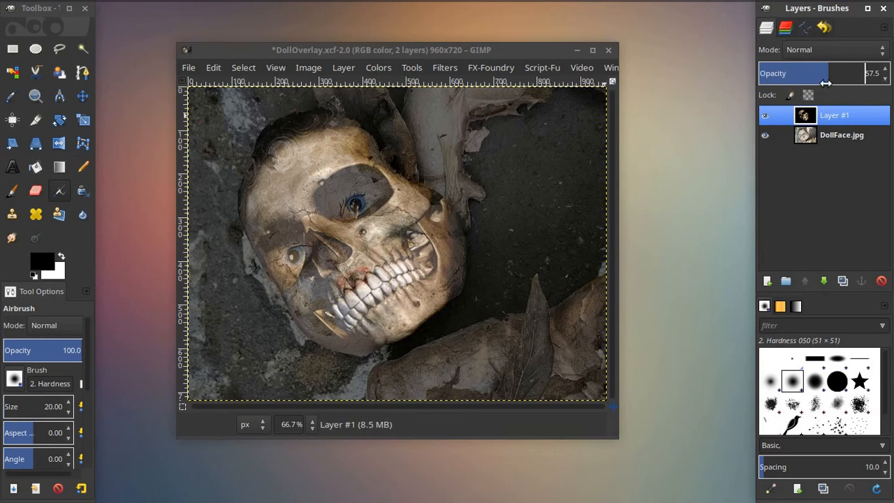
left_click_drag(828, 76, 892, 89)
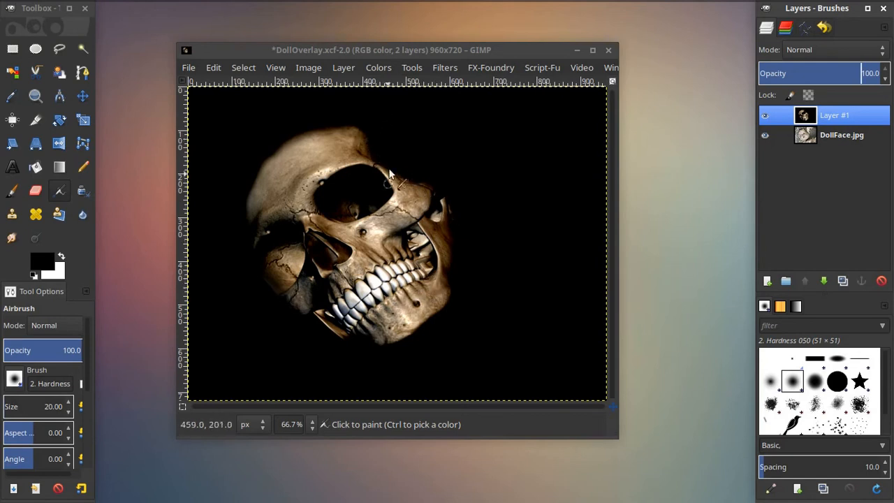
left_click_drag(858, 73, 815, 74)
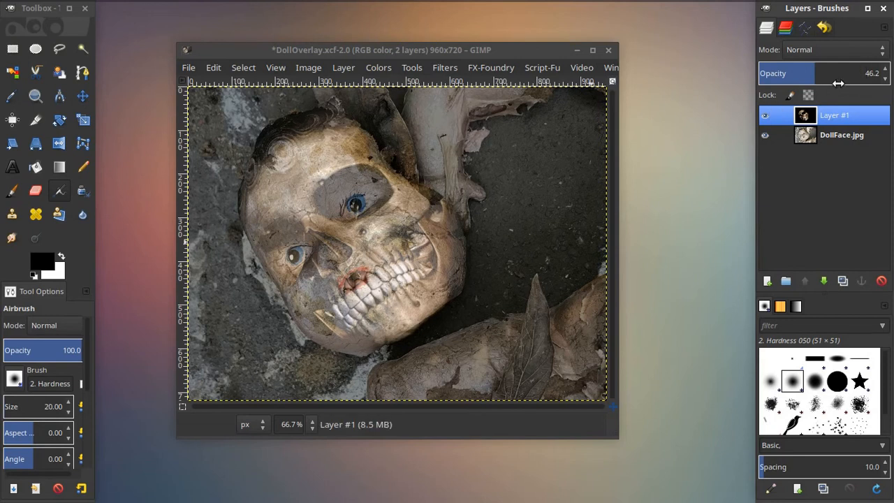
left_click_drag(815, 75, 808, 93)
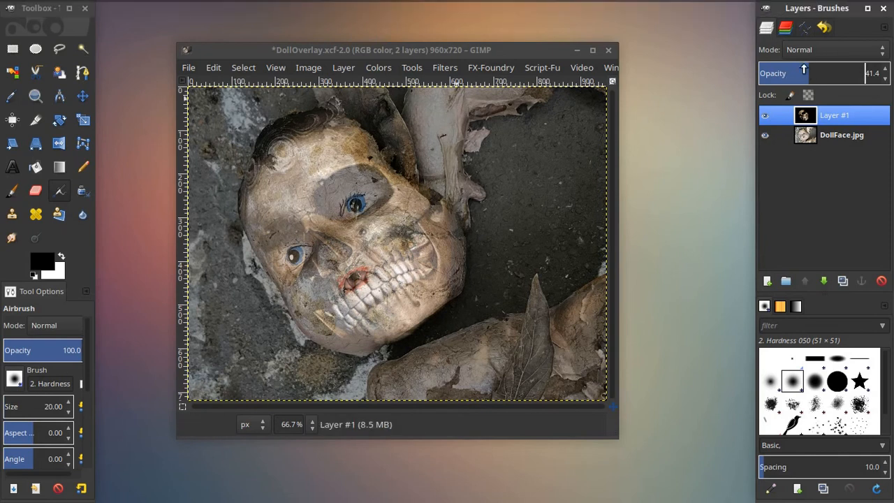
left_click_drag(811, 72, 885, 73)
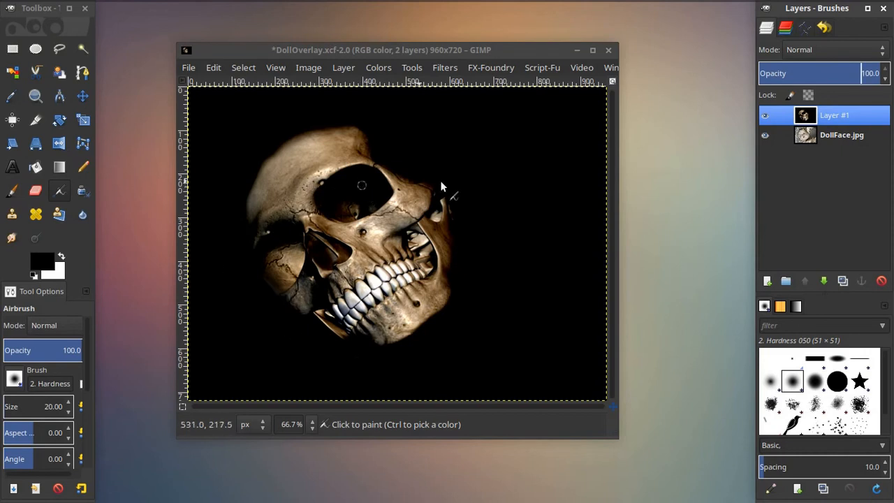
left_click_drag(857, 76, 719, 75)
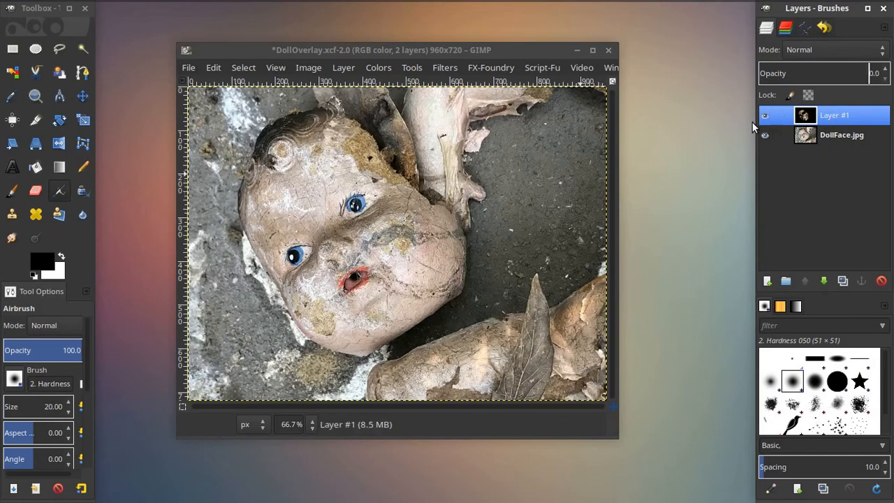
left_click_drag(773, 75, 886, 74)
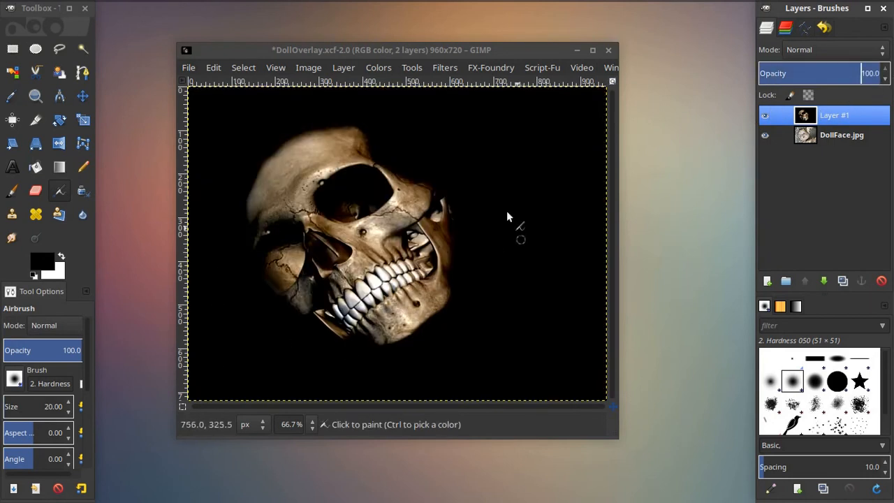
Minimize the GIMP image window and switch to Blender with the Doll.blend project
left_click(577, 51)
mouse_move(83, 2)
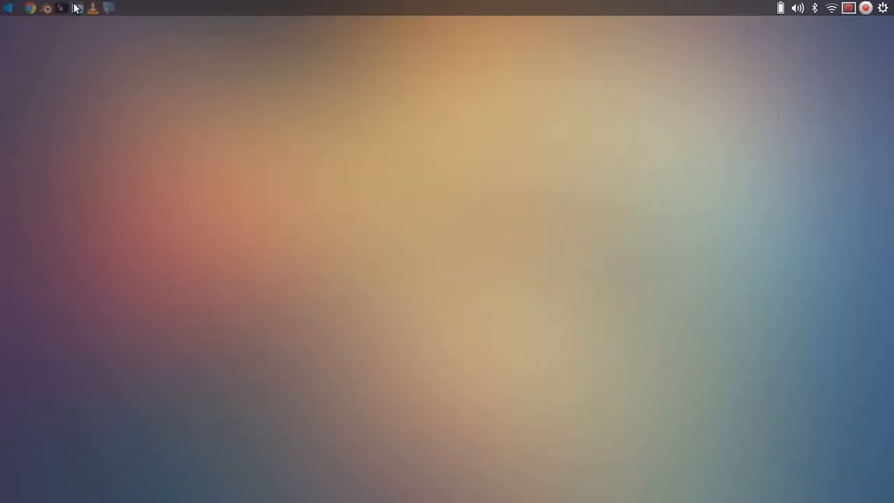
left_click(44, 5)
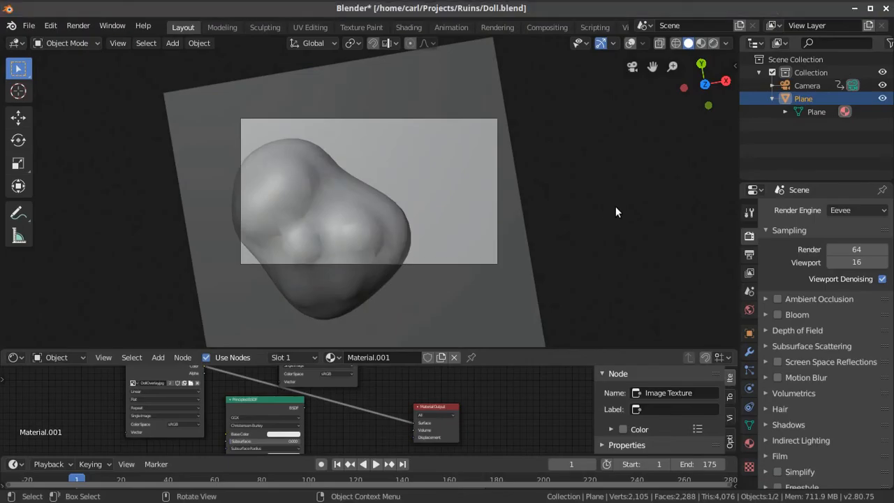
scroll(615, 206, "up", 2)
scroll(396, 283, "down", 2)
right_click(392, 166)
Turn on viewport overlays with the doll plane in Edit Mode, inspect its mesh from an oblique angle, and return to Object Mode
left_click(801, 111)
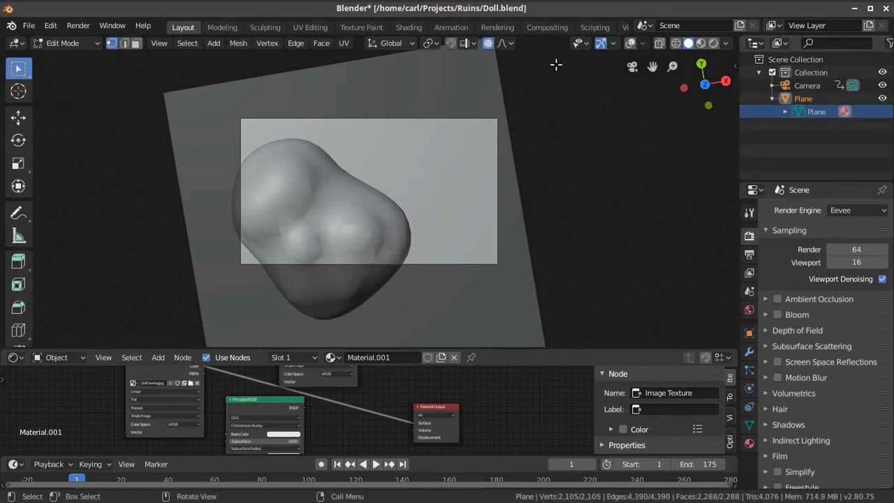
left_click(629, 43)
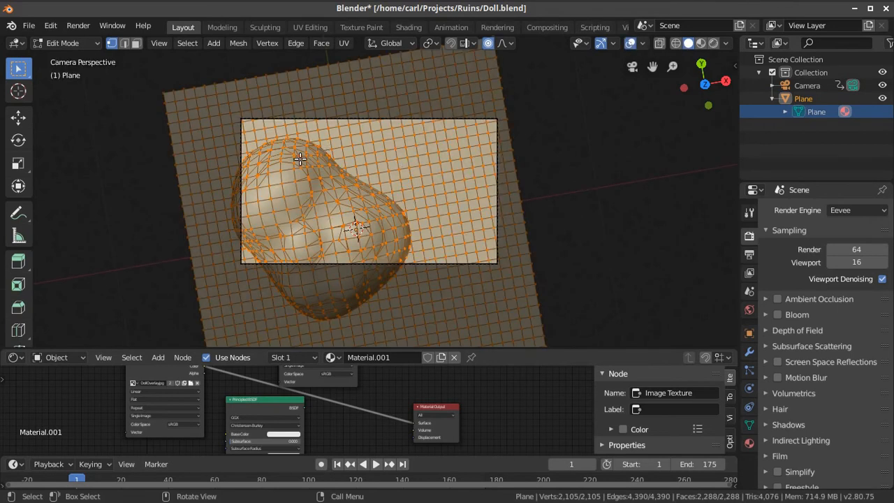
middle_click_drag(450, 289, 427, 190)
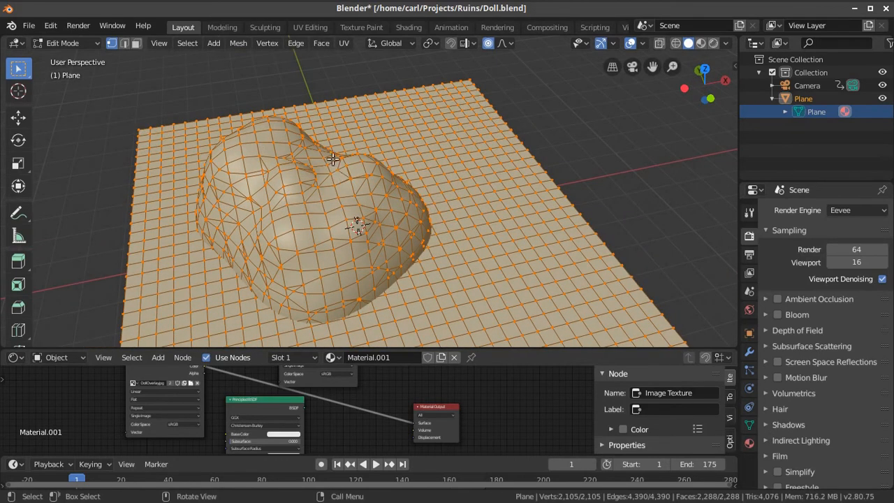
key("Tab")
Add a ball metaball and raise it along the Z axis above the doll face mesh
left_click(174, 44)
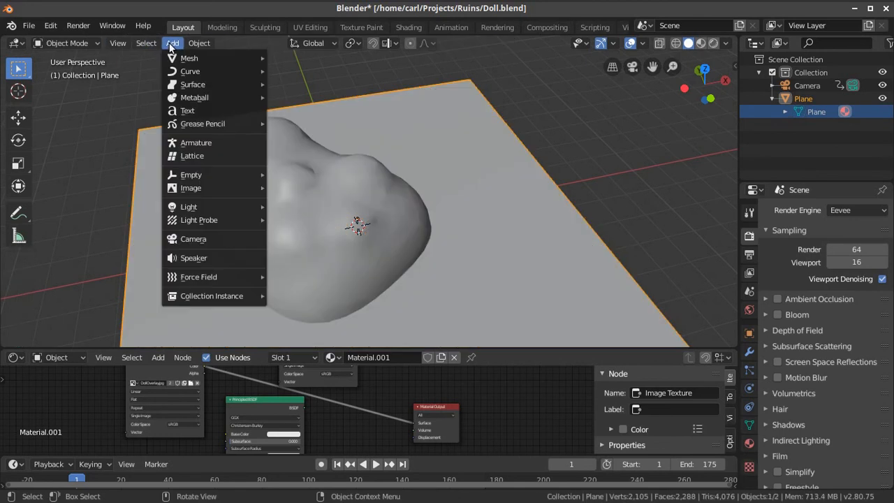
mouse_move(182, 58)
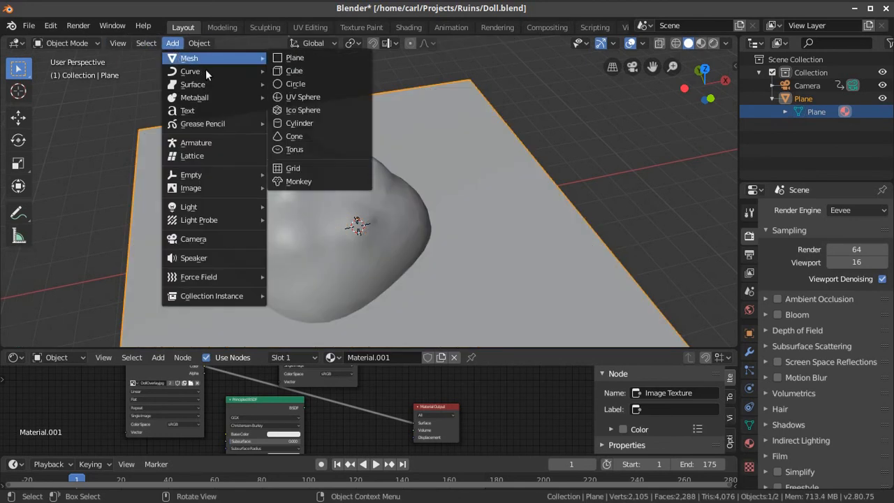
mouse_move(207, 99)
left_click(294, 97)
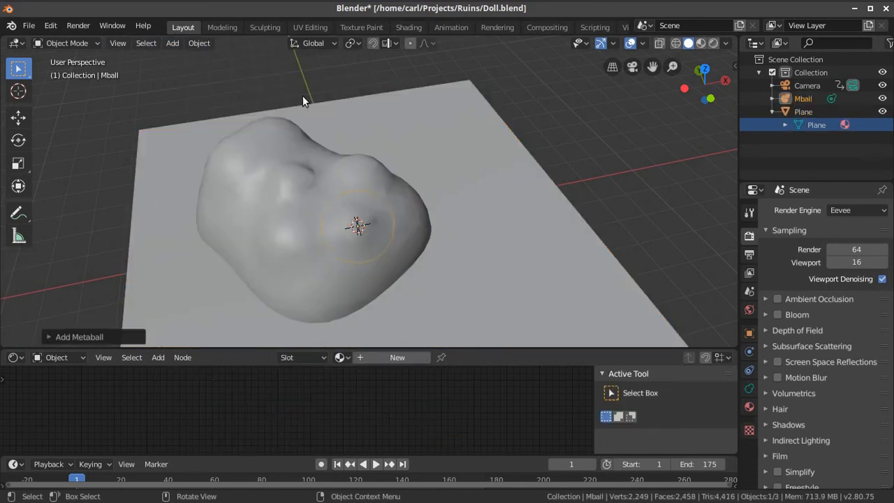
key("g")
key("z")
left_click(385, 131)
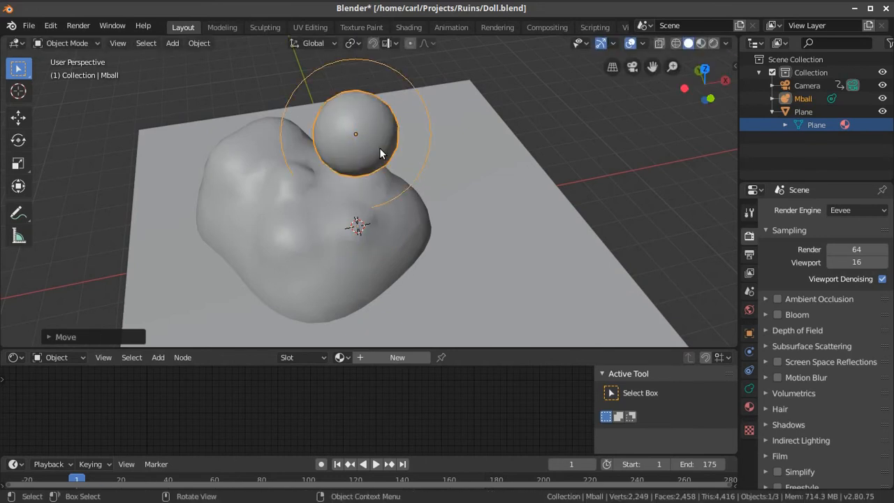
Duplicate the ball metaball above the doll face and place a slightly smaller copy beside the original so their surfaces blend
key("shift+d")
right_click(379, 148)
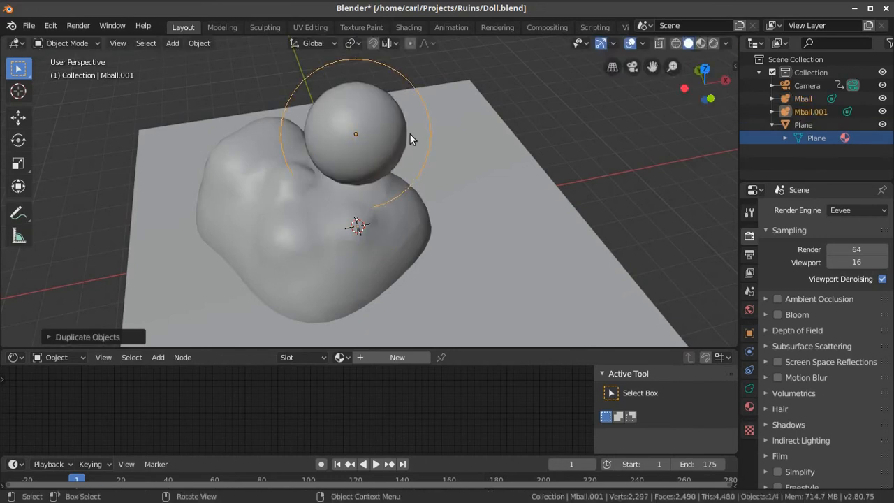
key("g")
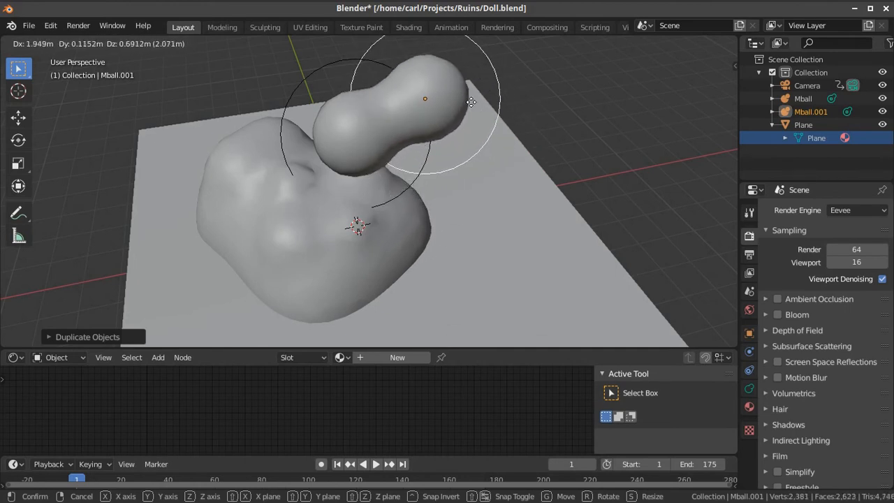
key("s")
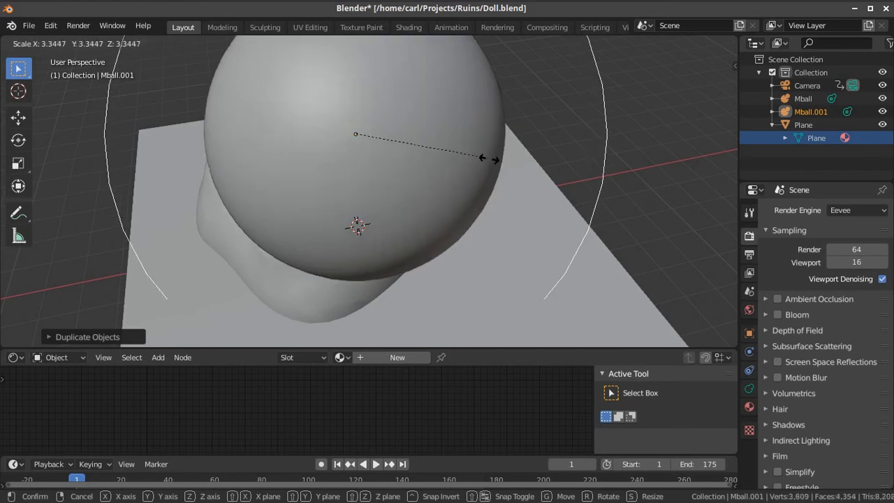
left_click(387, 142)
key("g")
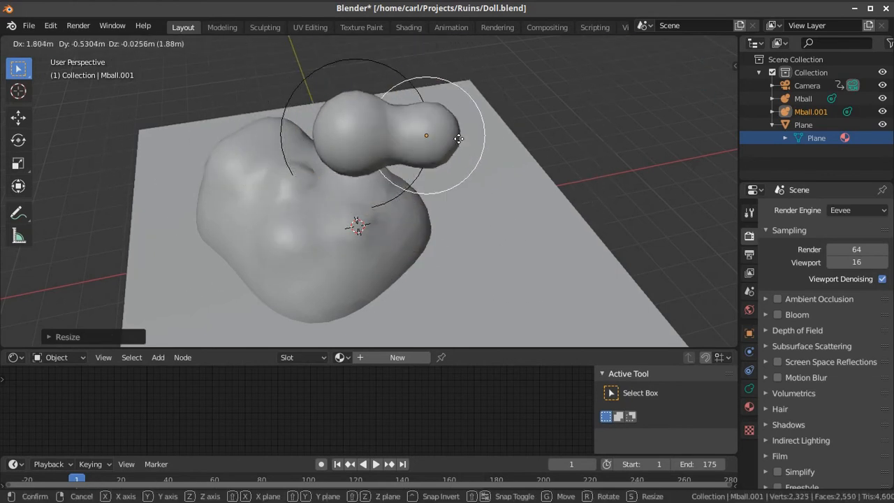
left_click(443, 138)
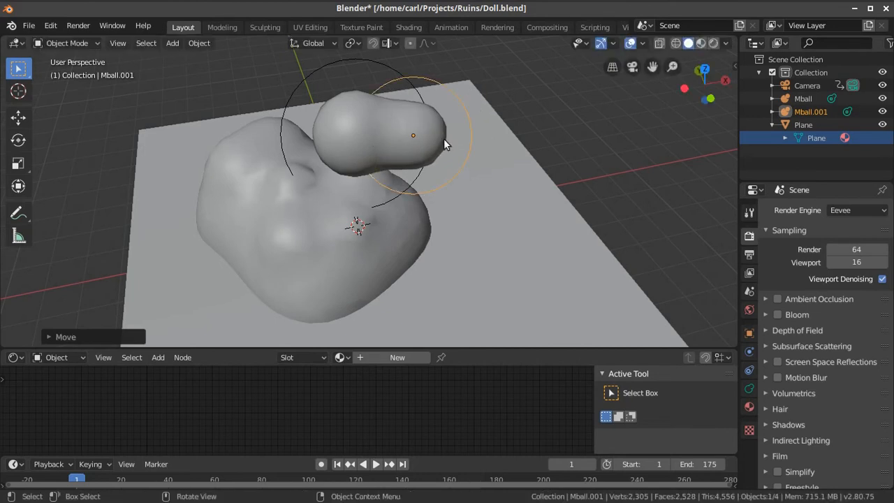
Delete the smaller metaball copy and the original ball metaball above the doll face
key("Delete")
right_click(373, 126)
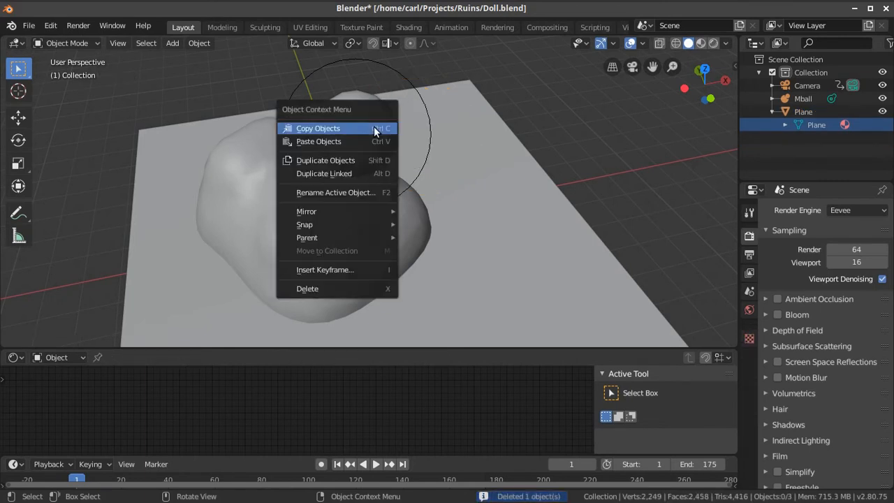
left_click(381, 130)
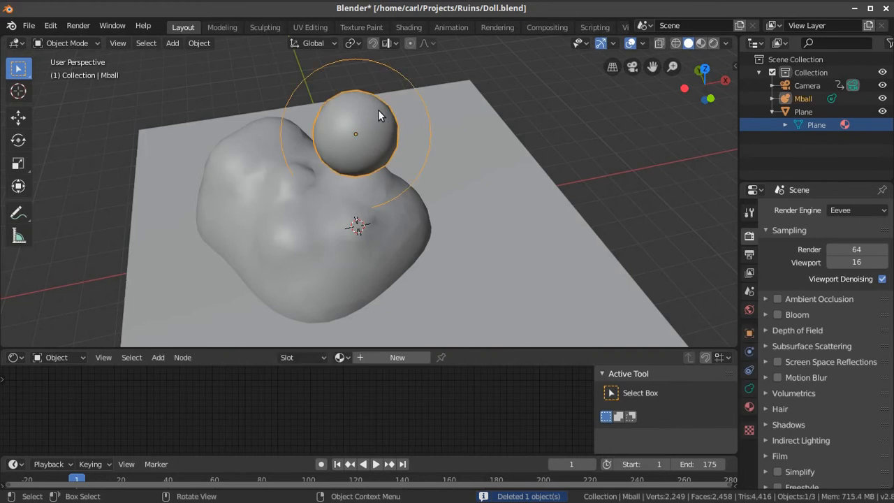
key("Delete")
View the doll face mesh from above, add a ball metaball and raise it along the global Z axis above the face
middle_click_drag(369, 123, 256, 225)
middle_click_drag(396, 239, 342, 286)
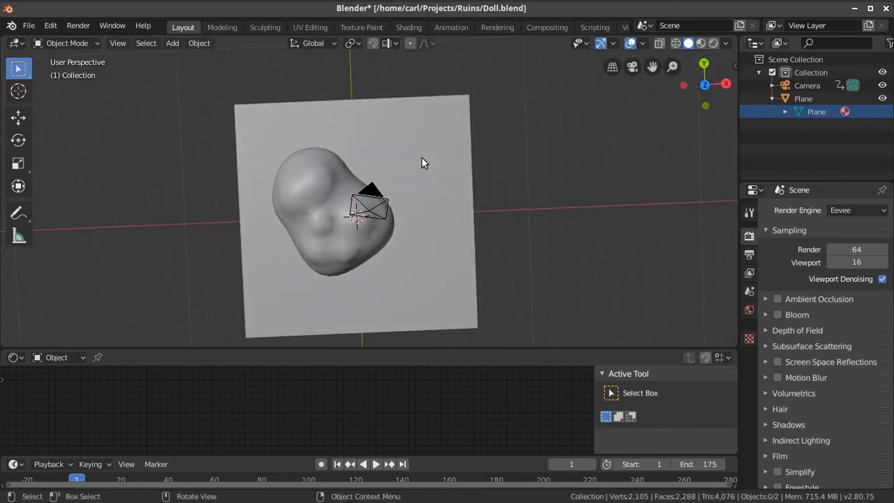
scroll(308, 230, "up", 2)
mouse_move(315, 231)
middle_mouse_down()
mouse_move(327, 212)
mouse_move(317, 225)
middle_mouse_up()
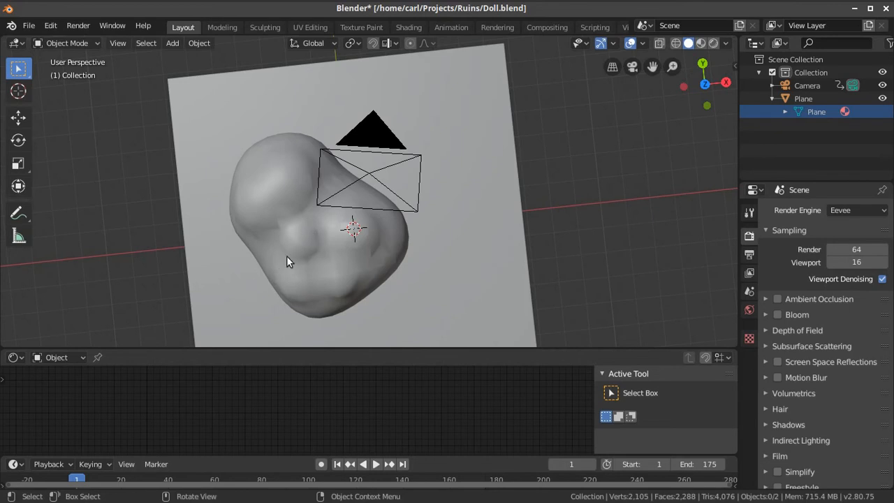
middle_click_drag(373, 249, 382, 250)
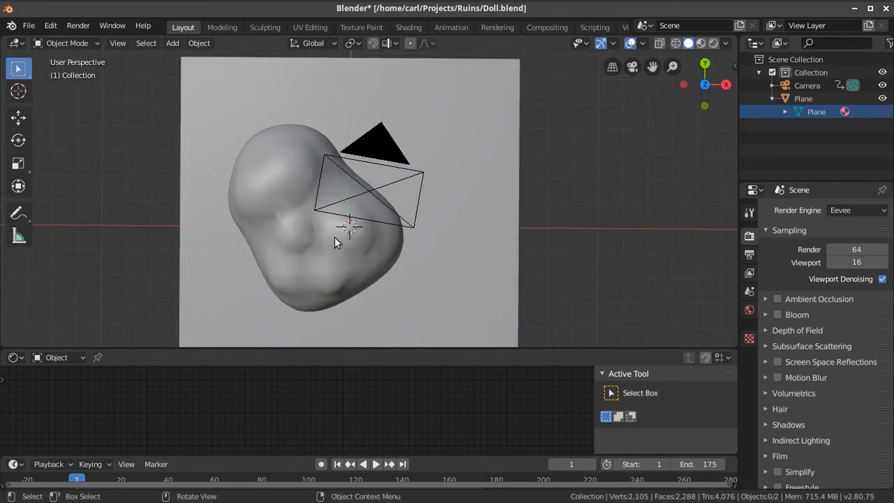
right_click(316, 236)
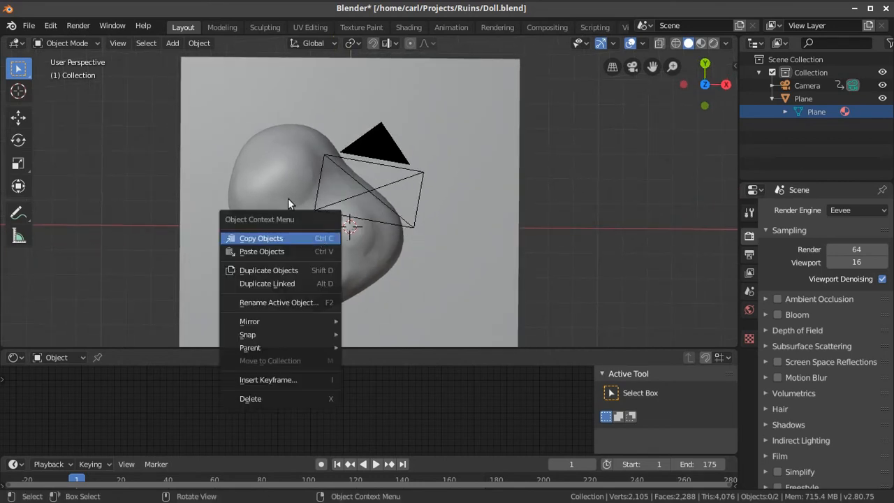
left_click(199, 43)
mouse_move(220, 58)
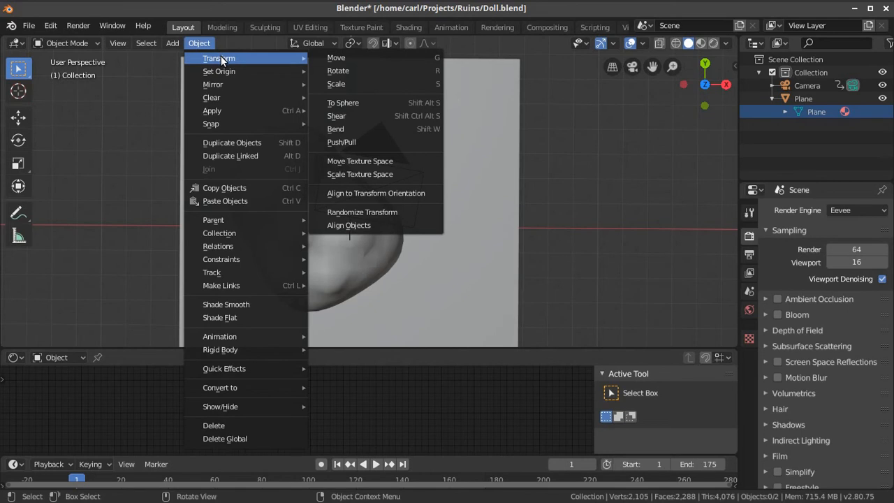
mouse_move(172, 43)
mouse_move(209, 91)
left_click(291, 98)
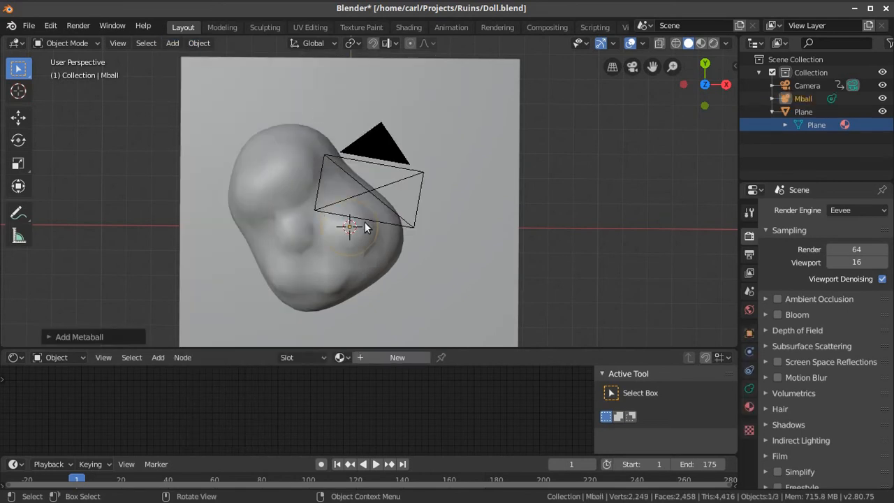
key("g")
key("z")
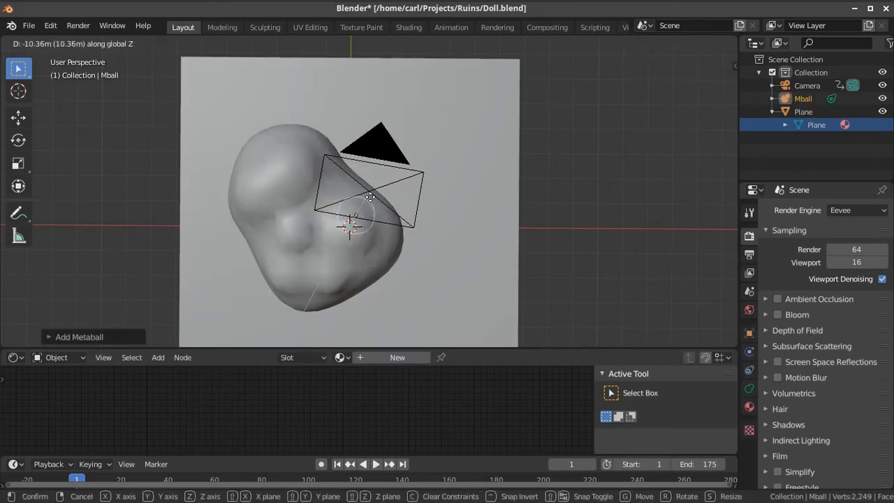
left_click(346, 263)
Look through the object commands with the metaball selected, and delete the metaball
right_click(340, 265)
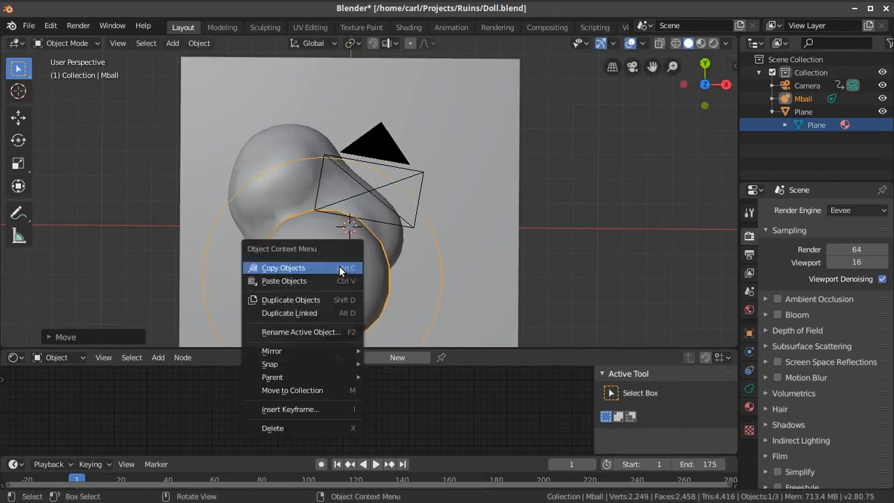
left_click(197, 44)
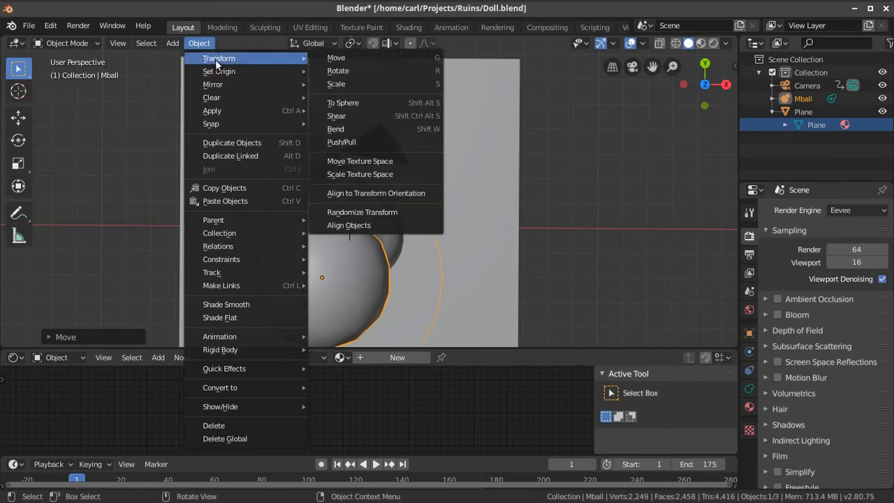
mouse_move(296, 392)
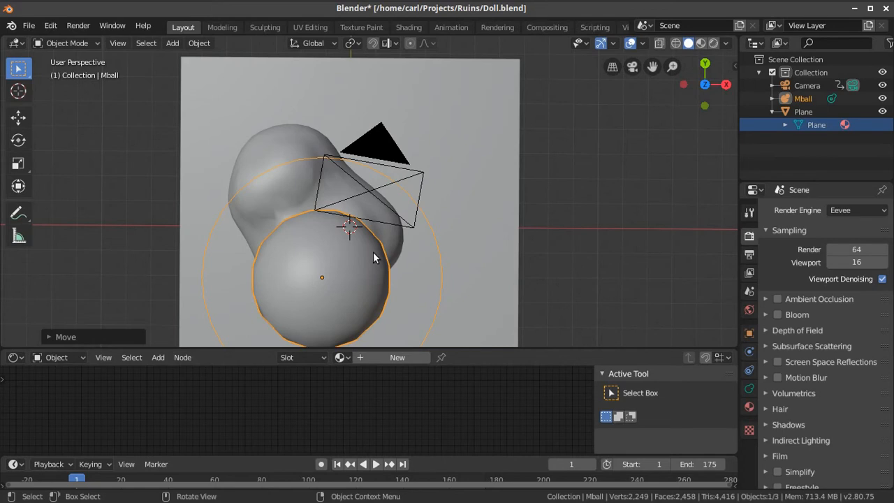
key("x")
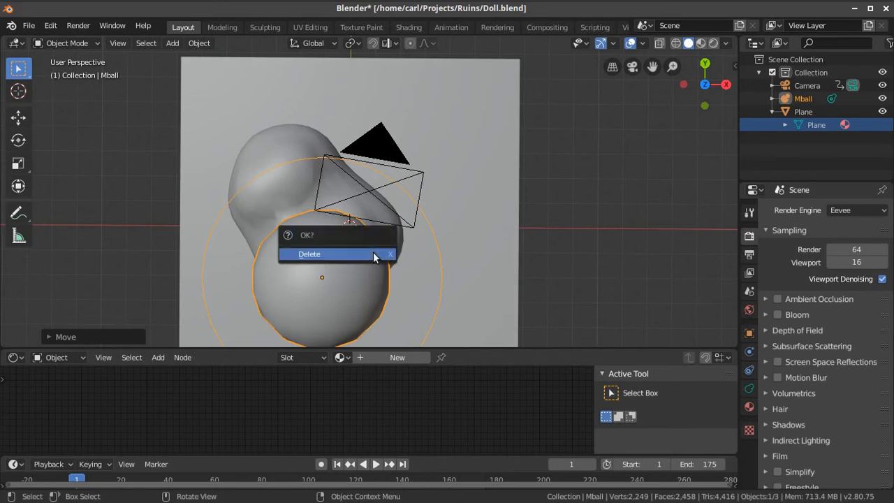
left_click(377, 254)
Select the doll plane, examine its mesh and the UV options in Edit Mode, and return to Object Mode
right_click(476, 252)
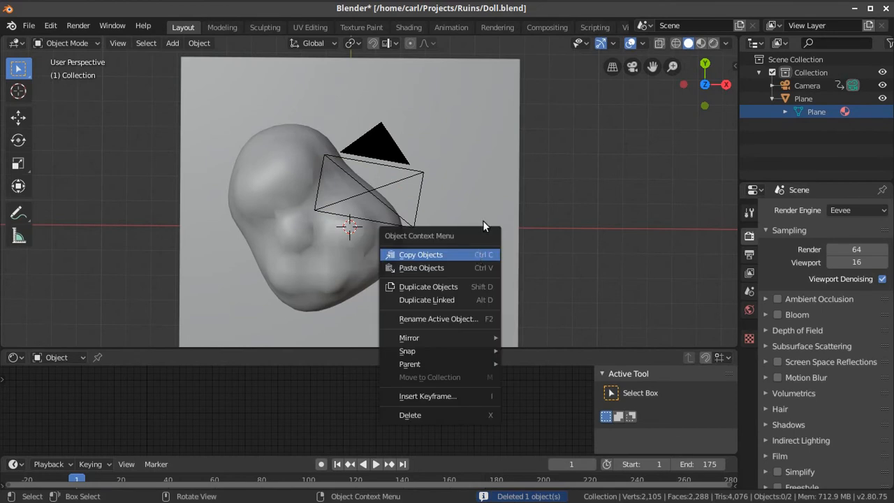
right_click(462, 182)
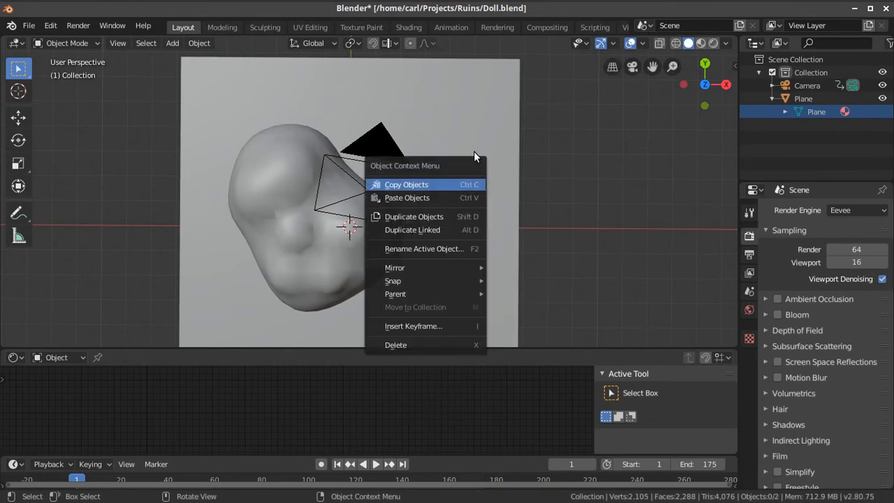
left_click(505, 123)
key("Tab")
mouse_move(424, 238)
middle_mouse_down()
mouse_move(425, 231)
mouse_move(413, 236)
mouse_move(429, 235)
mouse_move(421, 235)
middle_mouse_up()
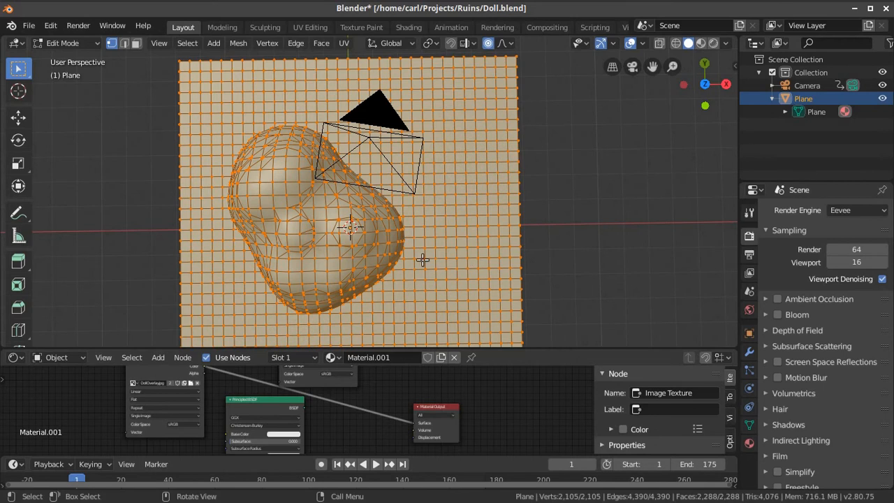
left_click(342, 44)
key("Tab")
middle_click_drag(416, 206, 406, 177)
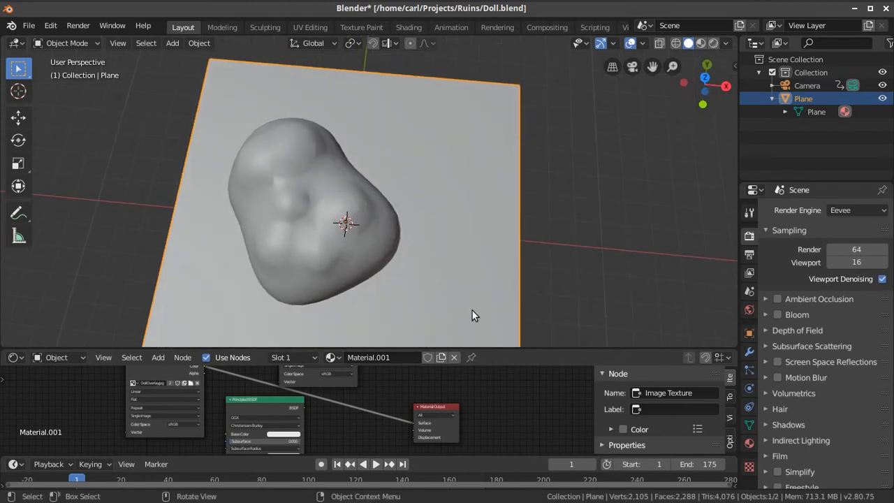
Switch the viewport to rendered shading and examine the textured doll face up close
left_click(713, 42)
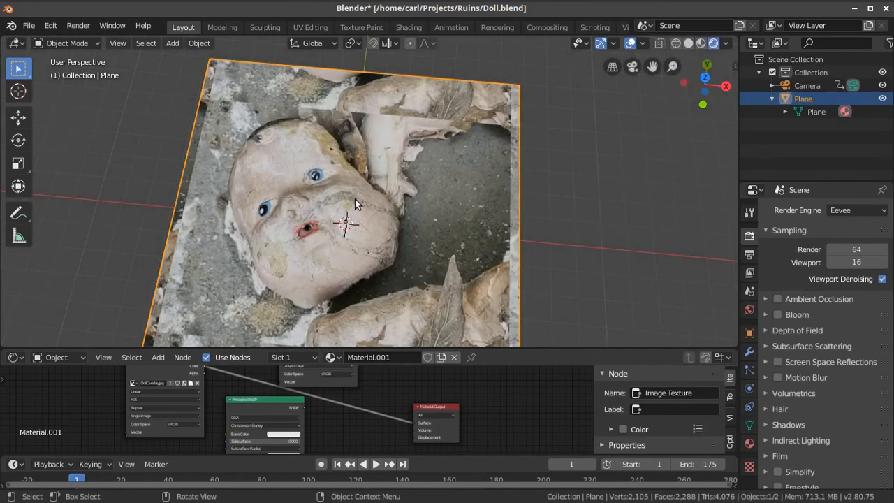
middle_click_drag(354, 203, 352, 231)
scroll(367, 222, "up", 4)
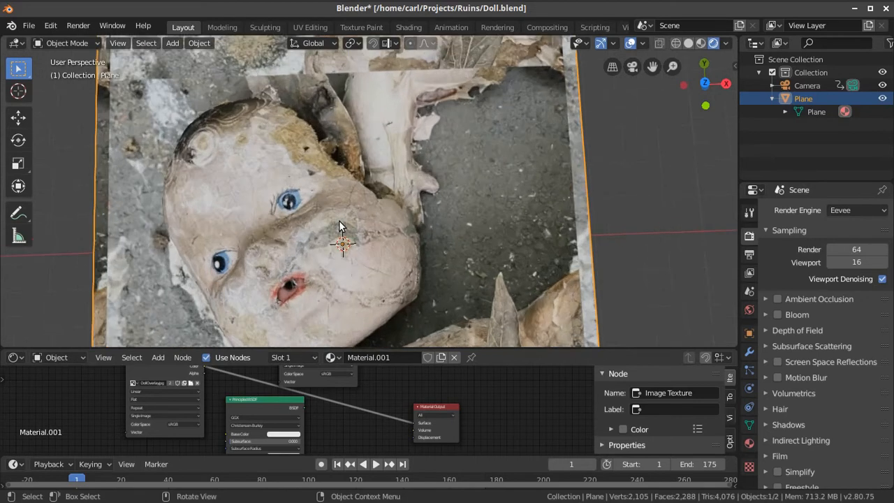
scroll(338, 225, "down", 1)
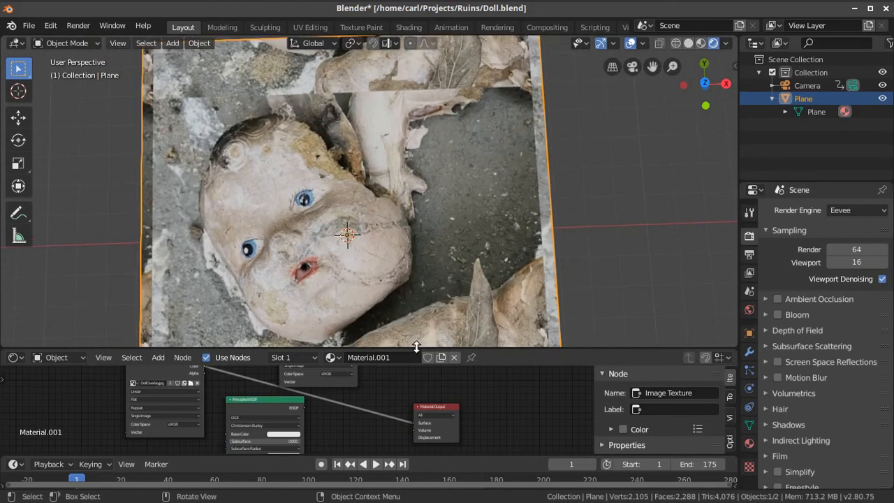
Enlarge the Shader Editor to examine the doll plane's material nodes, and show the properties of Material.001
left_click_drag(418, 347, 441, 168)
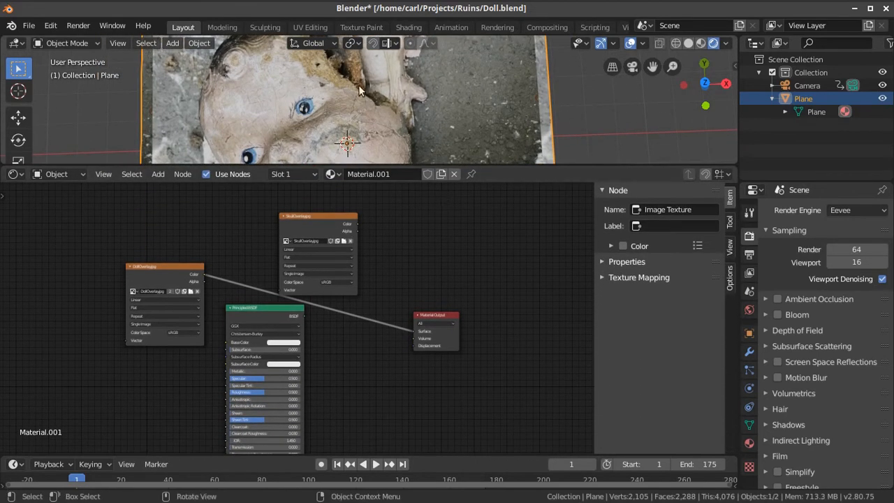
scroll(440, 264, "up", 3)
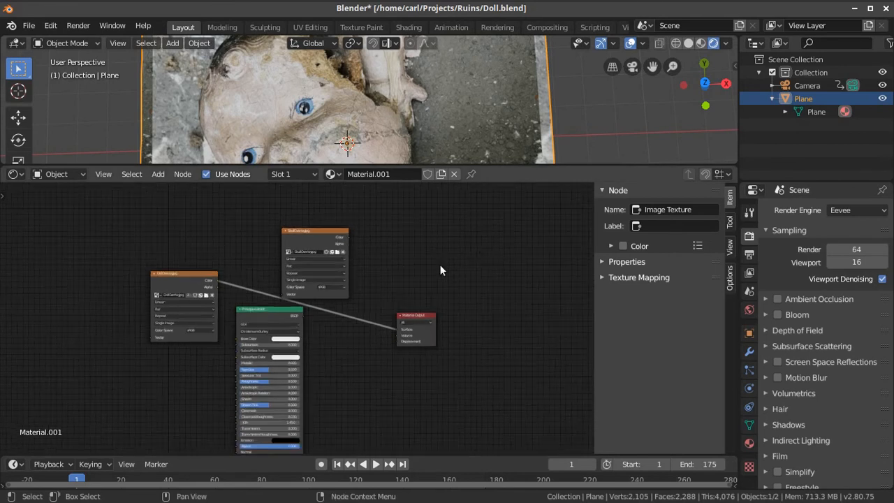
middle_click_drag(439, 264, 464, 230)
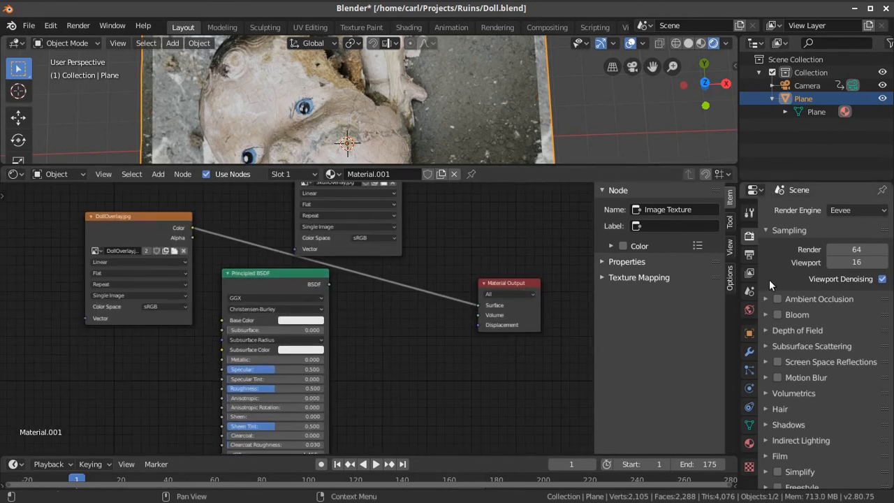
left_click(748, 444)
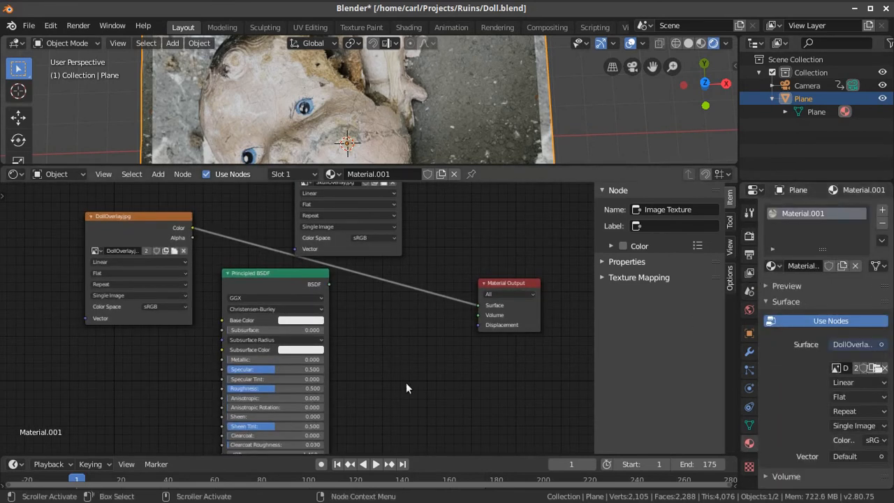
scroll(377, 384, "up", 3)
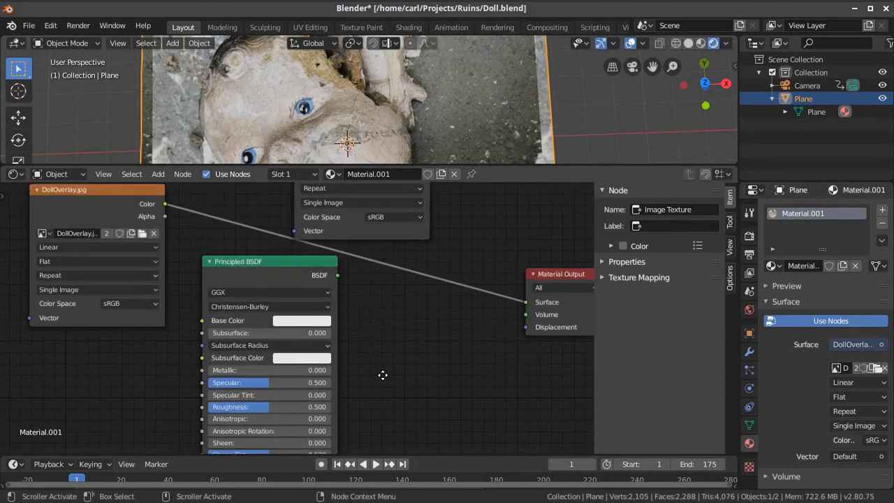
scroll(368, 394, "down", 4)
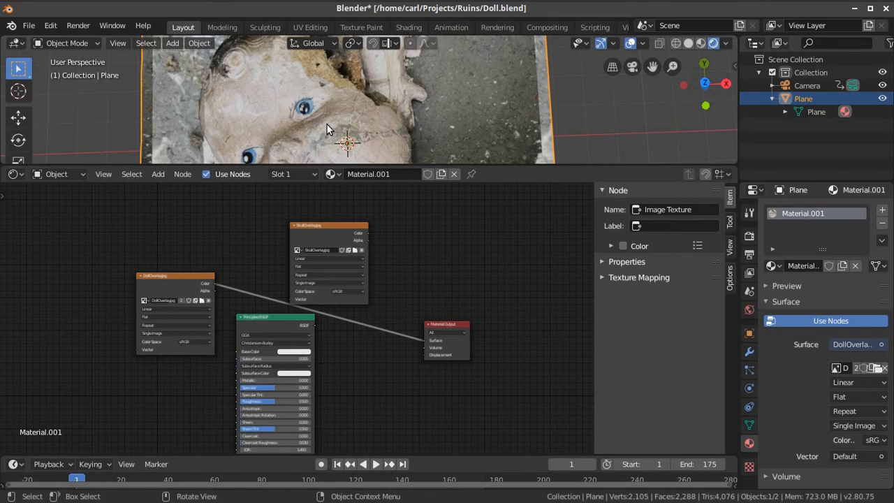
Review the node types available to add and the two image texture nodes, and shrink the Shader Editor to view the doll face again
left_click(158, 174)
mouse_move(182, 174)
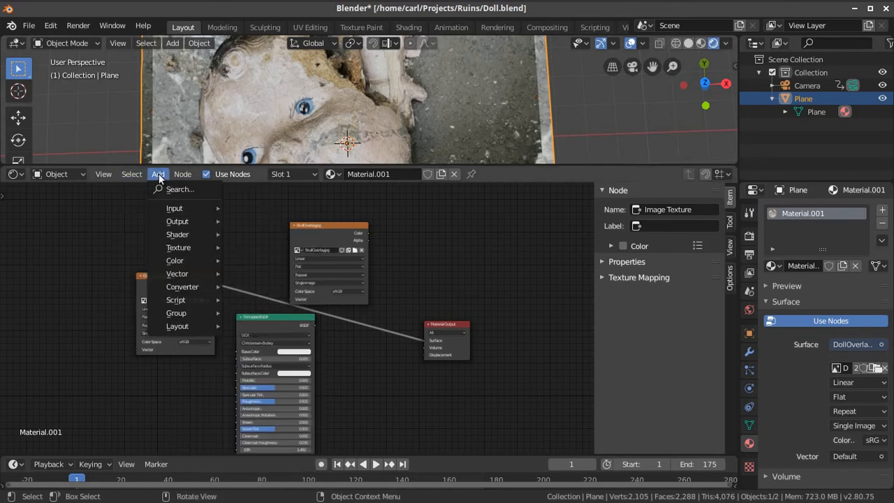
mouse_move(205, 250)
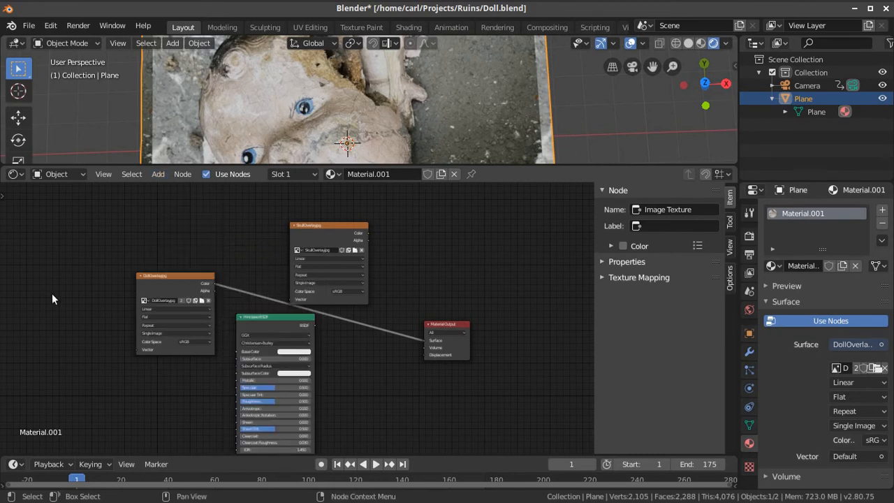
scroll(98, 270, "up", 2)
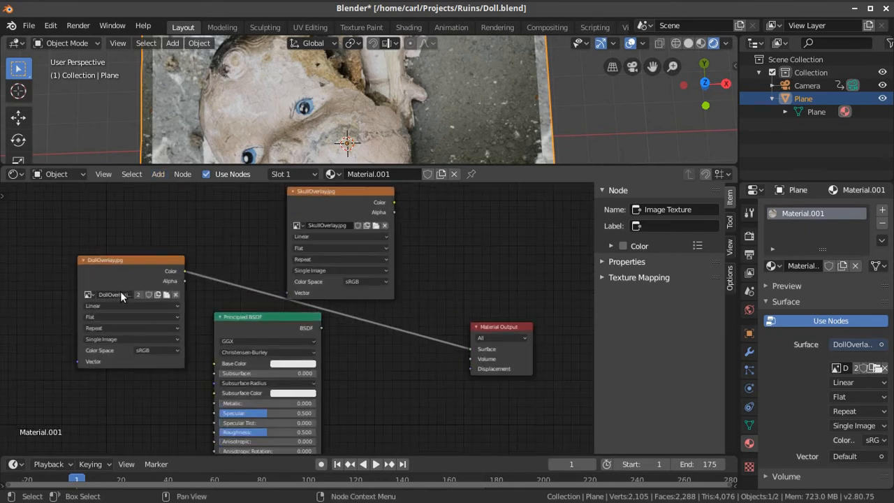
scroll(139, 294, "up", 1)
scroll(238, 279, "down", 2)
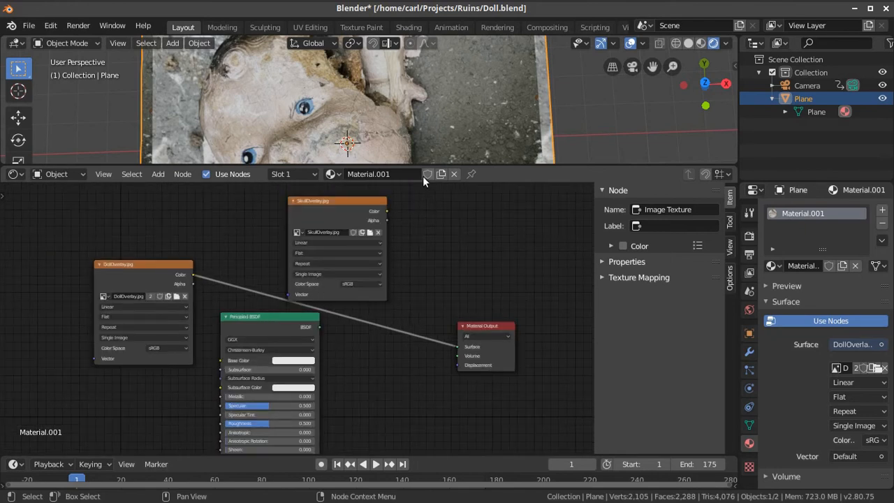
left_click_drag(424, 166, 441, 365)
middle_click_drag(441, 311, 419, 305)
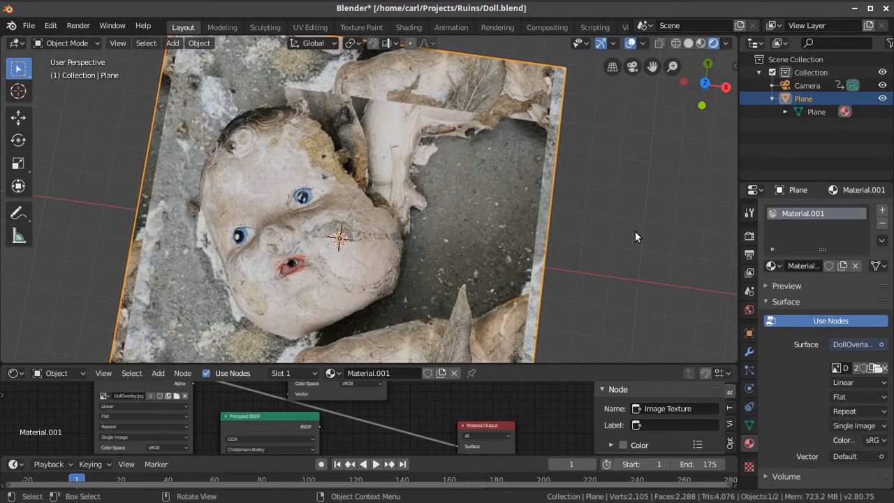
Examine the textured doll face on the plane from above, at an oblique angle and up close
middle_click_drag(498, 234, 505, 239)
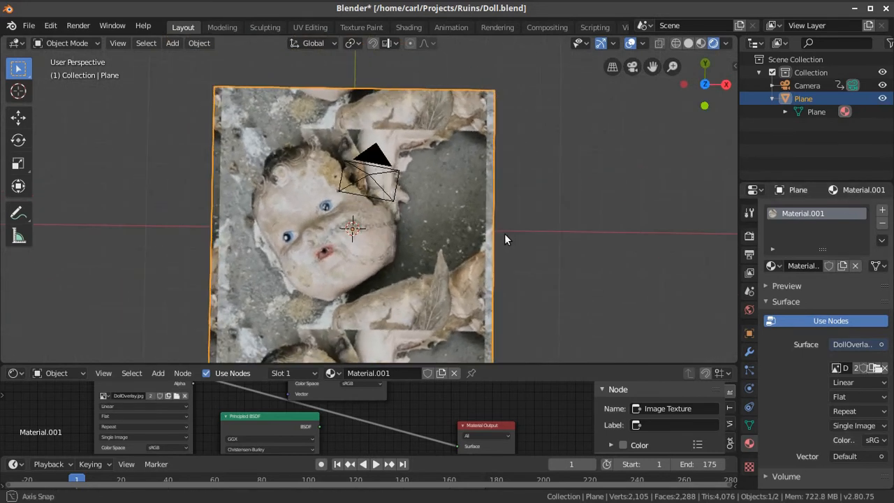
scroll(454, 256, "up", 2)
middle_click_drag(428, 245, 411, 198)
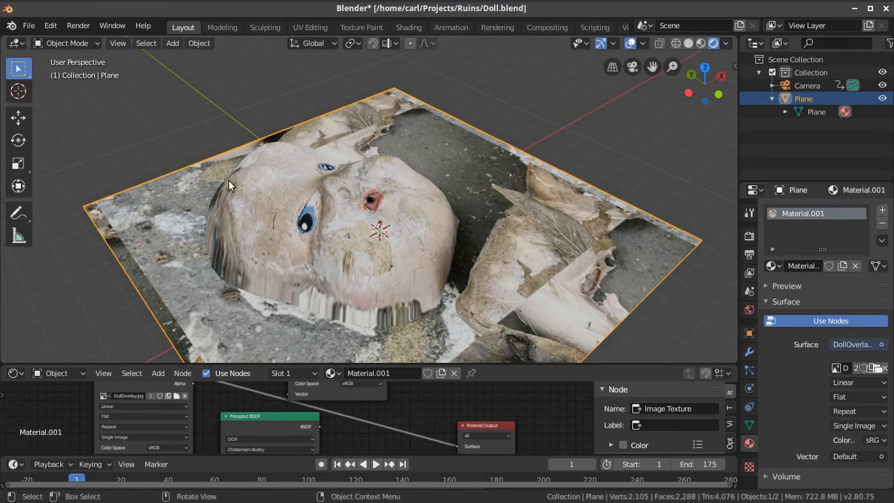
middle_click_drag(423, 241, 377, 135)
scroll(418, 231, "up", 4)
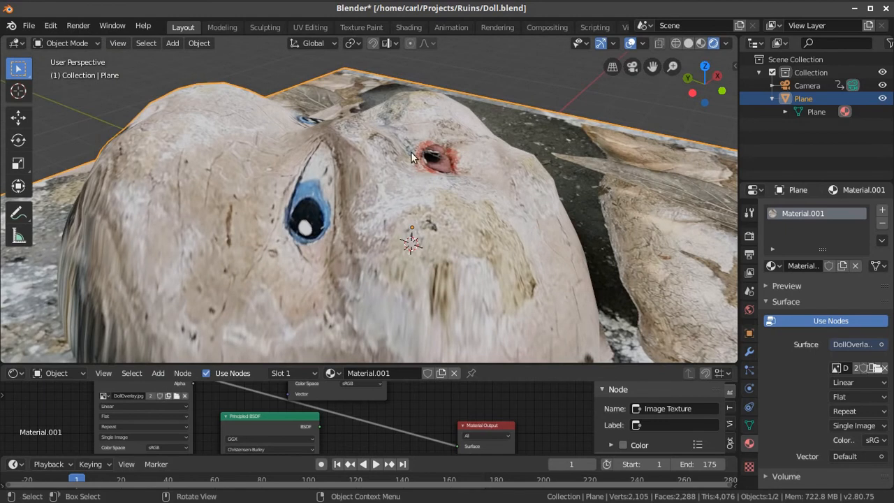
middle_click_drag(310, 188, 418, 242)
Switch the viewport to the camera's viewpoint
left_click(117, 43)
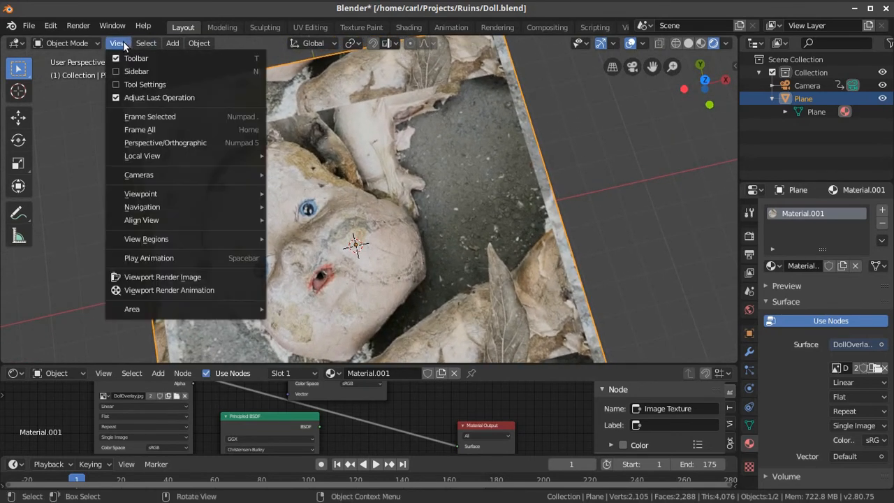
mouse_move(221, 195)
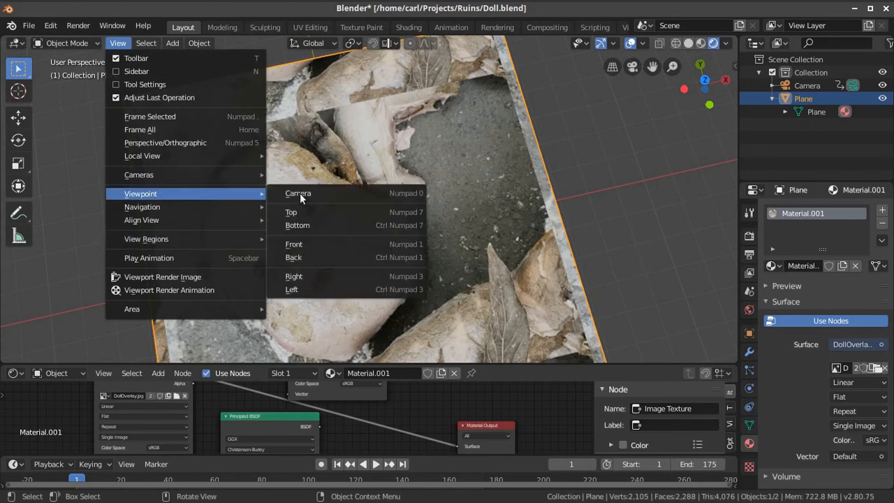
left_click(378, 192)
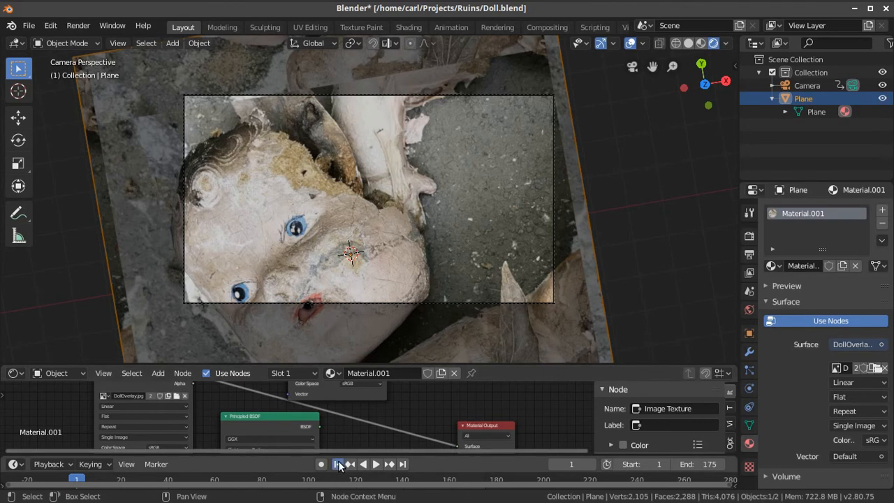
Play the camera animation of the doll twice, stopping each time and returning to frame 1
left_click(376, 463)
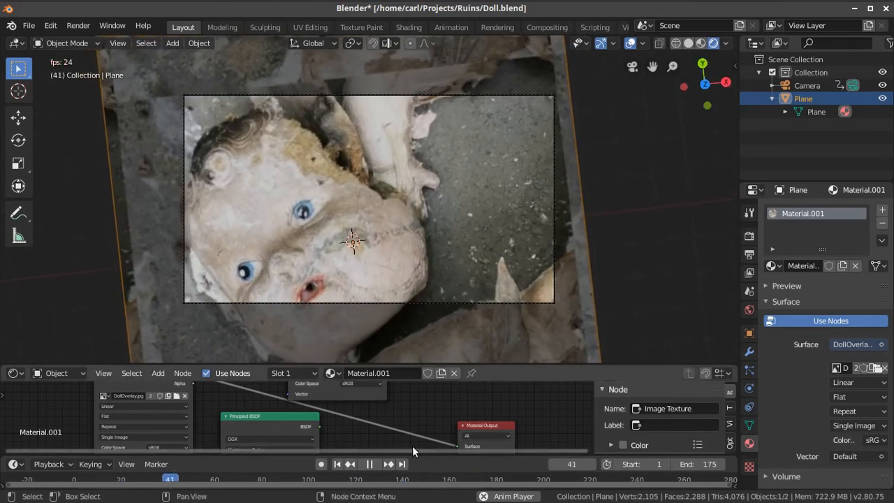
key("space")
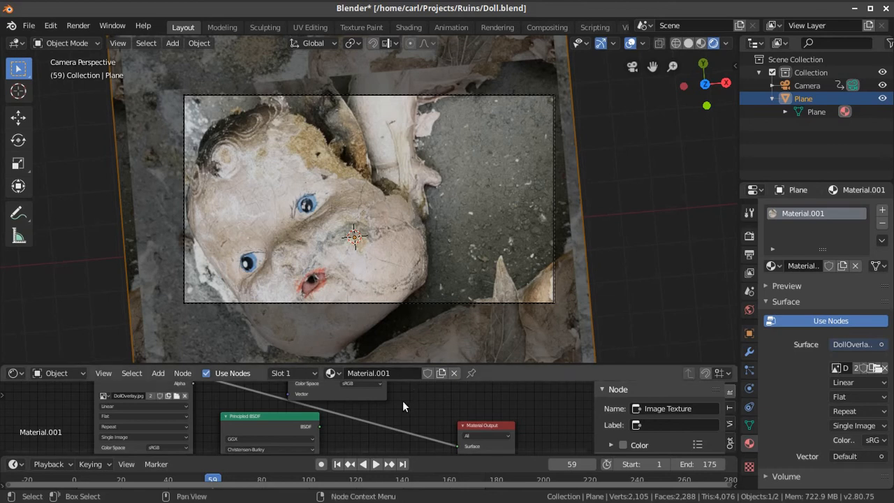
left_click(336, 463)
left_click(378, 464)
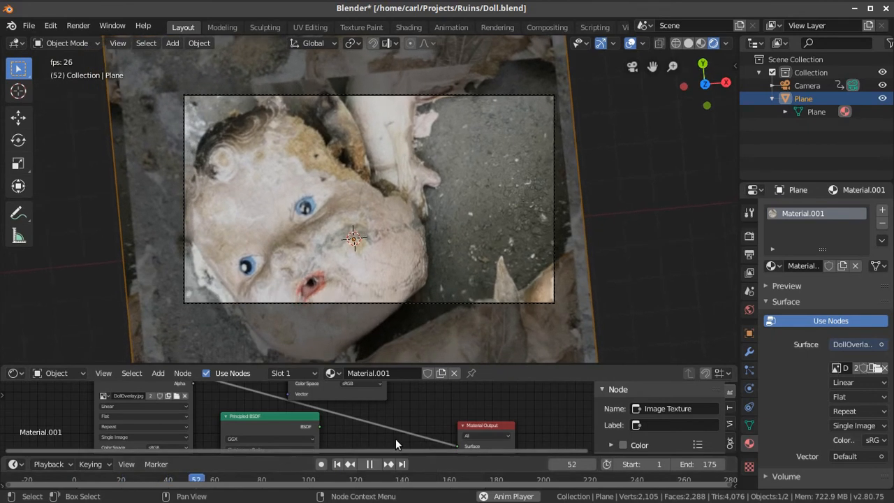
key("space")
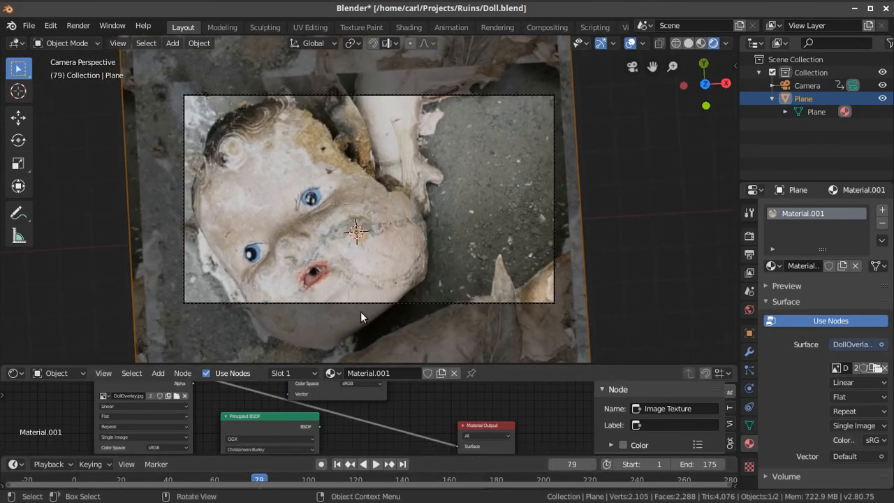
left_click(336, 464)
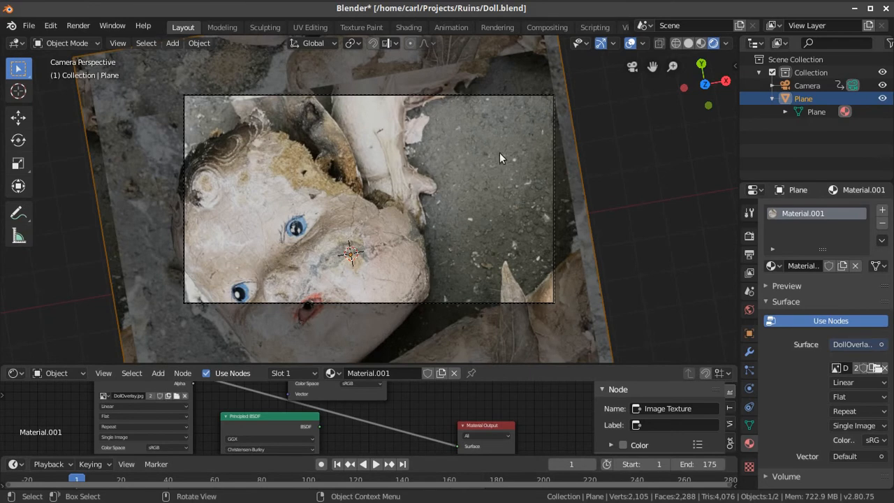
Show the scene's render properties with the Eevee sampling settings and inspect the doll in the camera frame
left_click(750, 213)
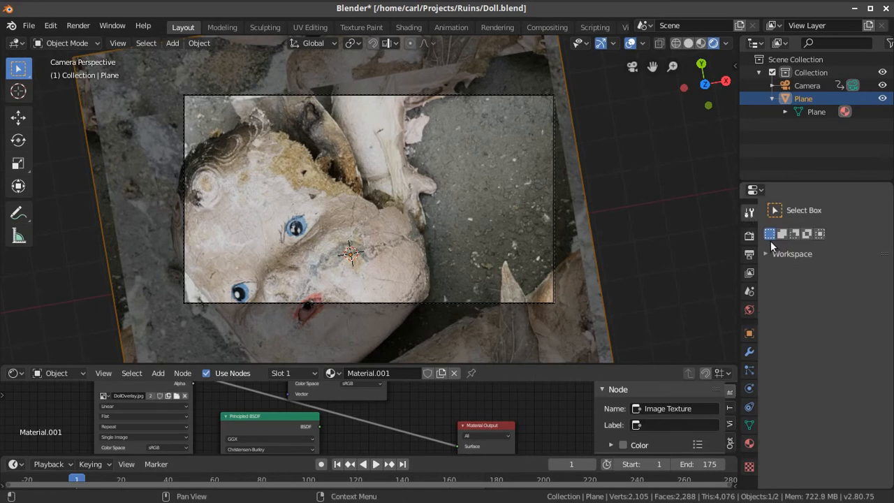
left_click(749, 236)
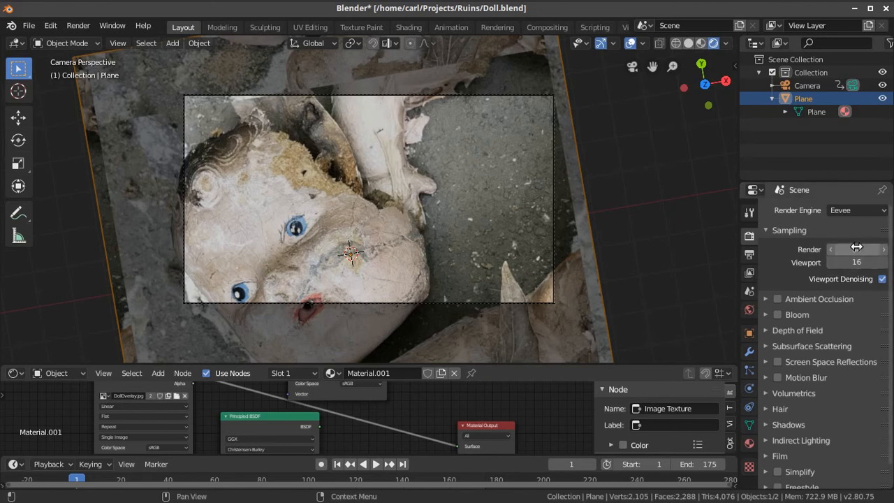
scroll(460, 214, "up", 3)
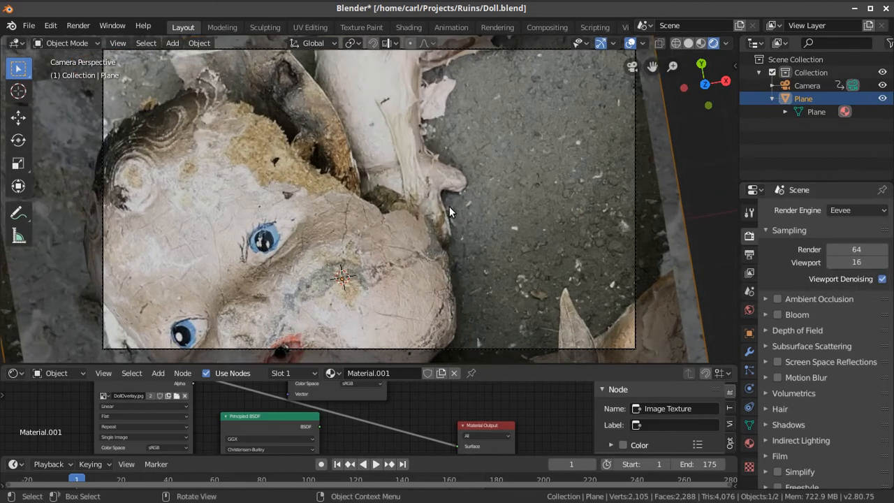
scroll(449, 212, "down", 1)
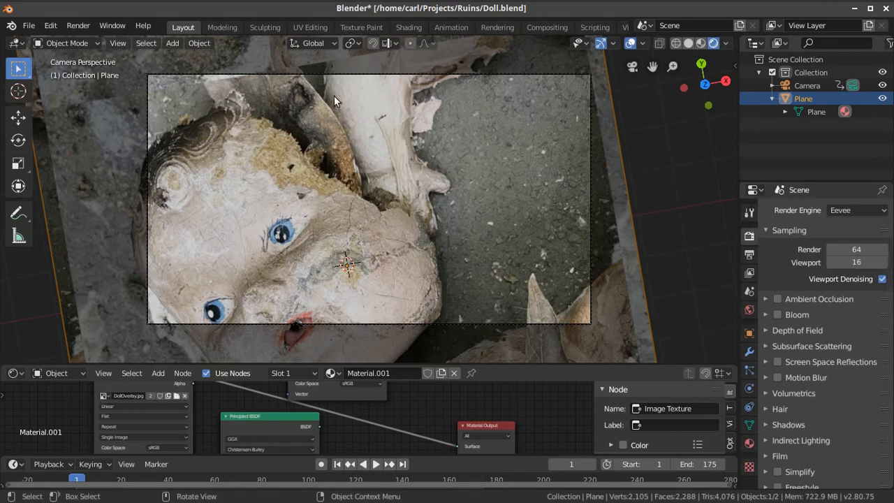
Make a viewport render image of the doll, view the whole result, and close the render window
left_click(117, 45)
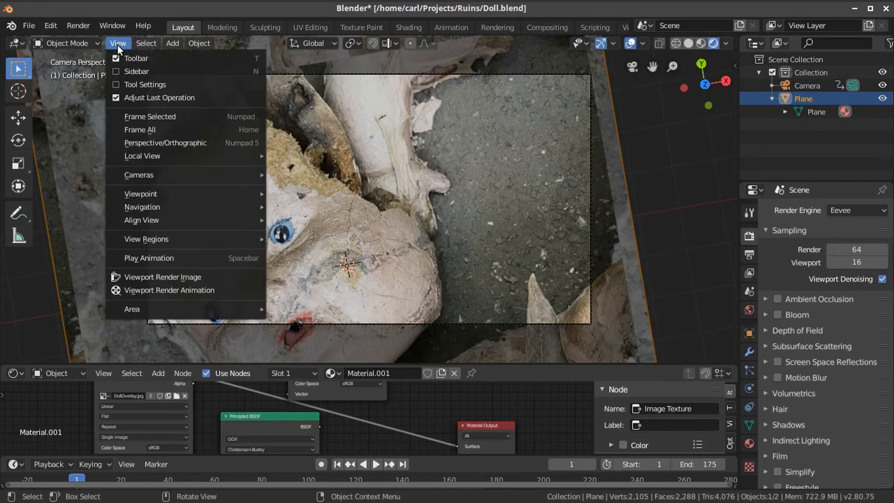
left_click(172, 280)
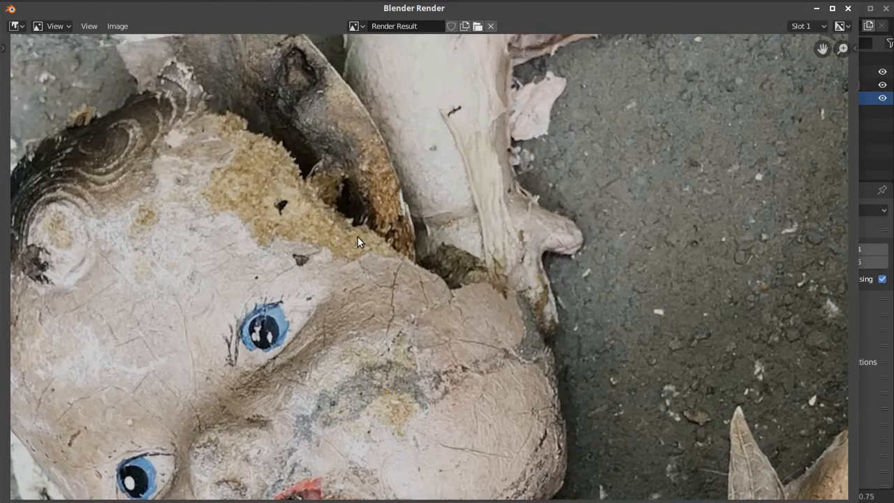
key("Home")
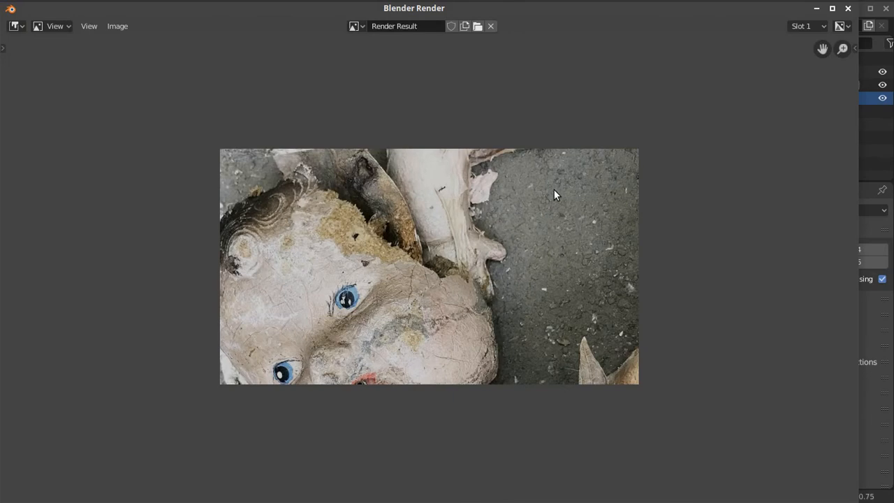
left_click(848, 9)
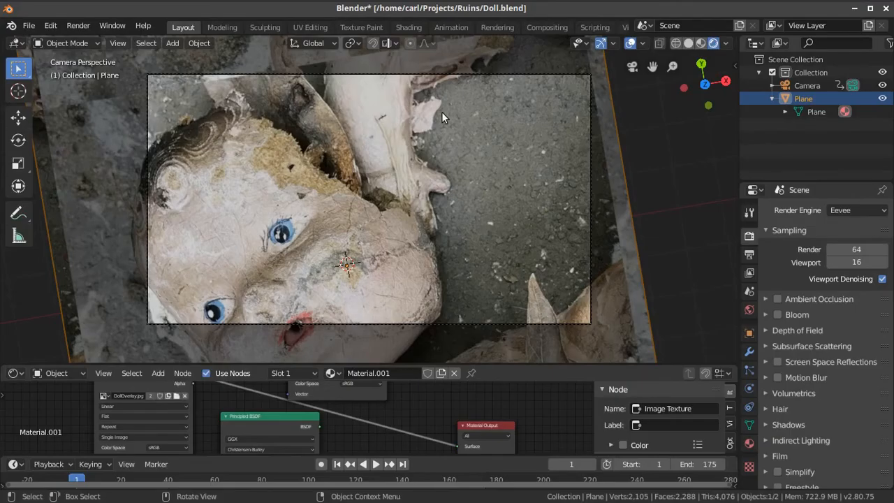
Show the scene's output properties and review the resolution, frame range, frame rate, file format and video encoding settings
left_click(749, 213)
left_click(749, 236)
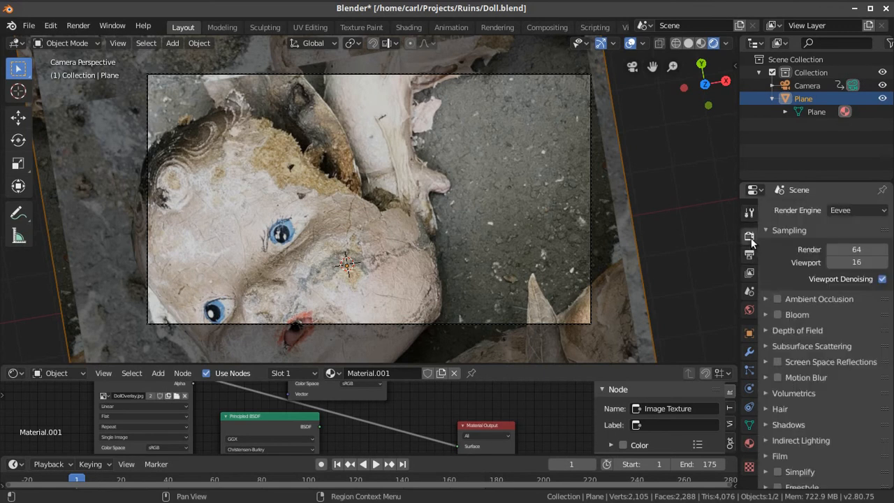
left_click(749, 260)
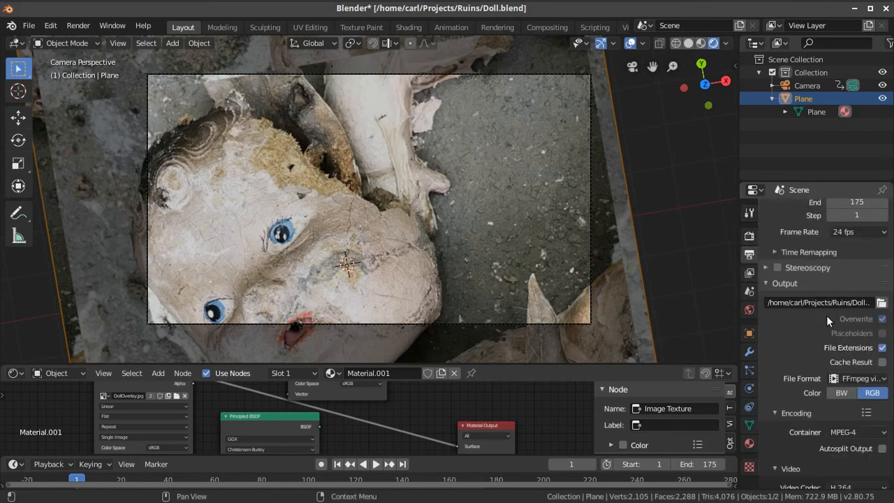
scroll(818, 328, "up", 5)
scroll(820, 334, "up", 1)
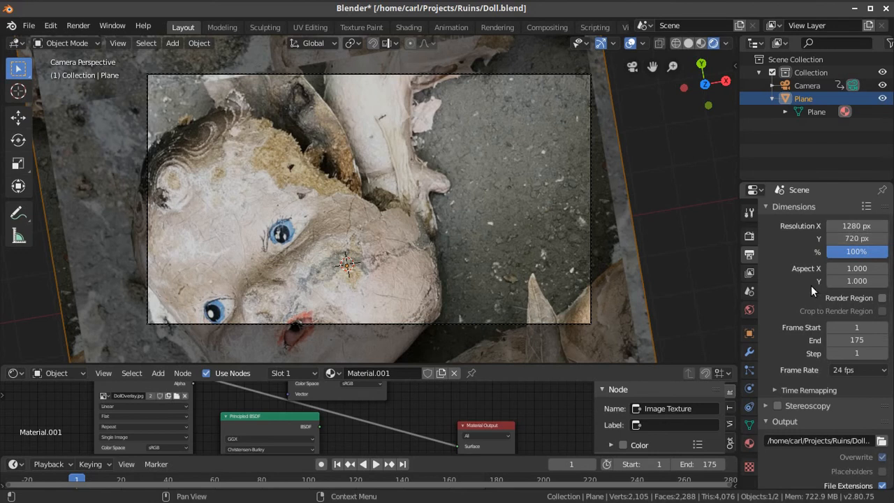
scroll(778, 284, "down", 3)
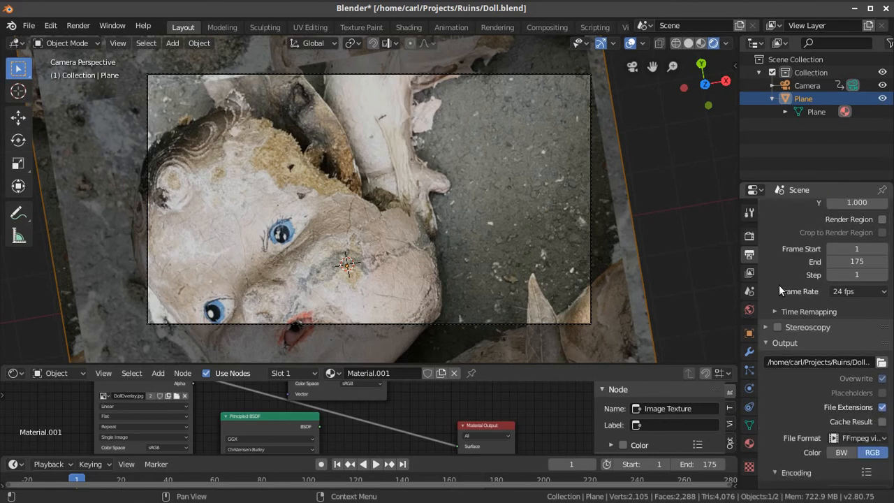
scroll(824, 315, "down", 5)
scroll(824, 315, "down", 3)
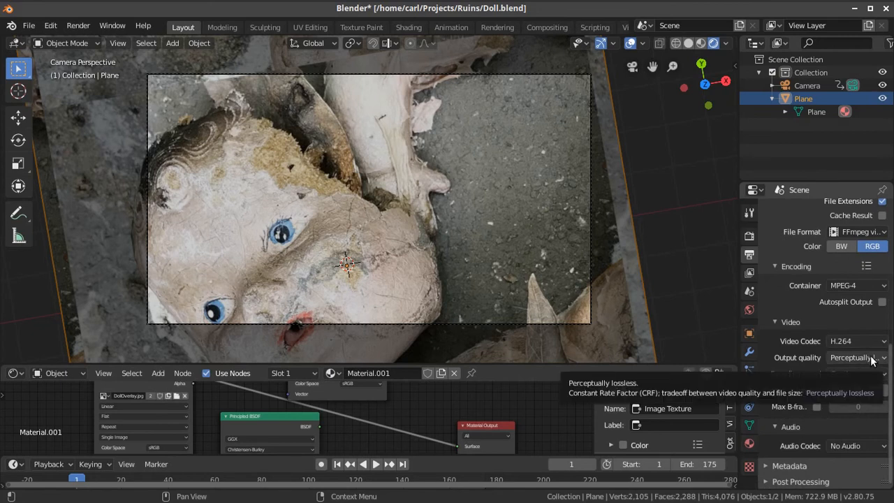
Review the available container formats and audio codecs without changing them, and look over the output settings again
left_click(850, 286)
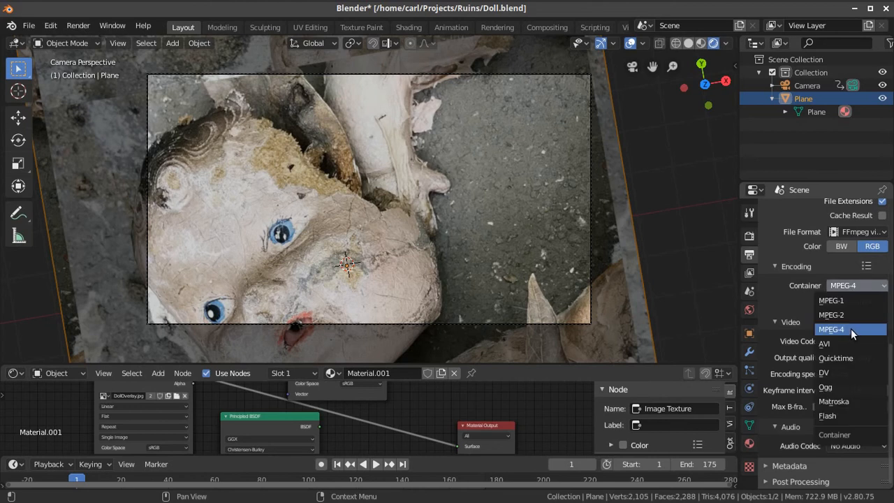
left_click(780, 305)
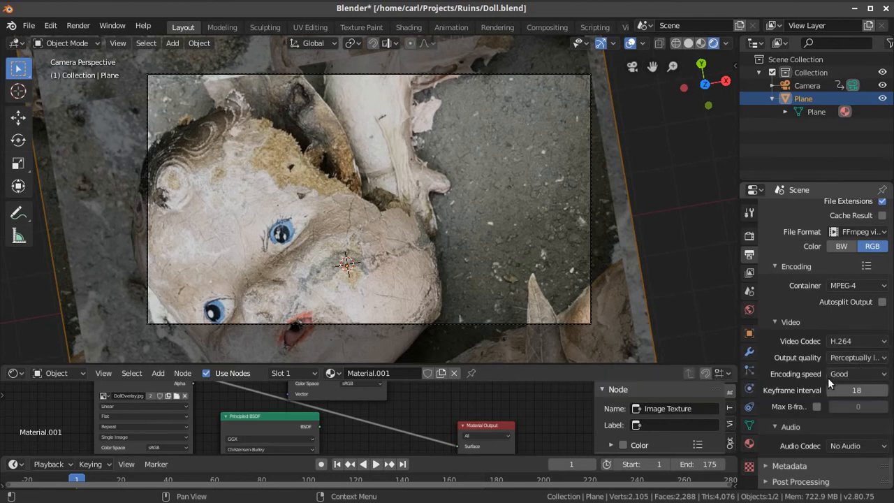
left_click(853, 446)
scroll(779, 305, "up", 3)
scroll(779, 304, "up", 6)
scroll(820, 279, "down", 5)
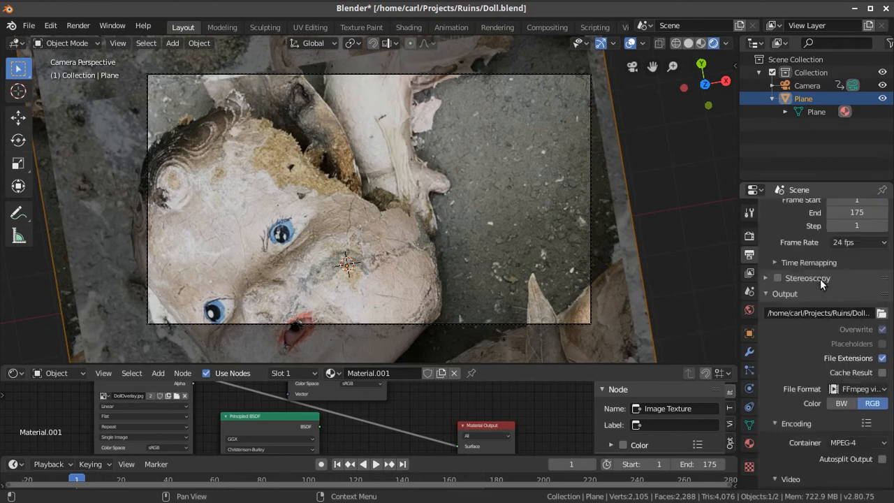
scroll(852, 390, "down", 5)
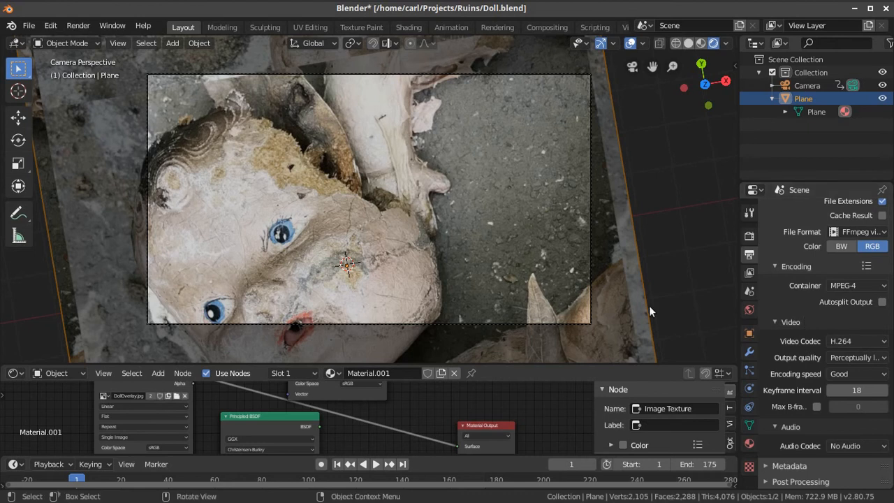
Enlarge the Shader Editor and connect the SkullOverlay.jpg texture's Color output to the Material Output's Surface input
scroll(491, 397, "down", 2)
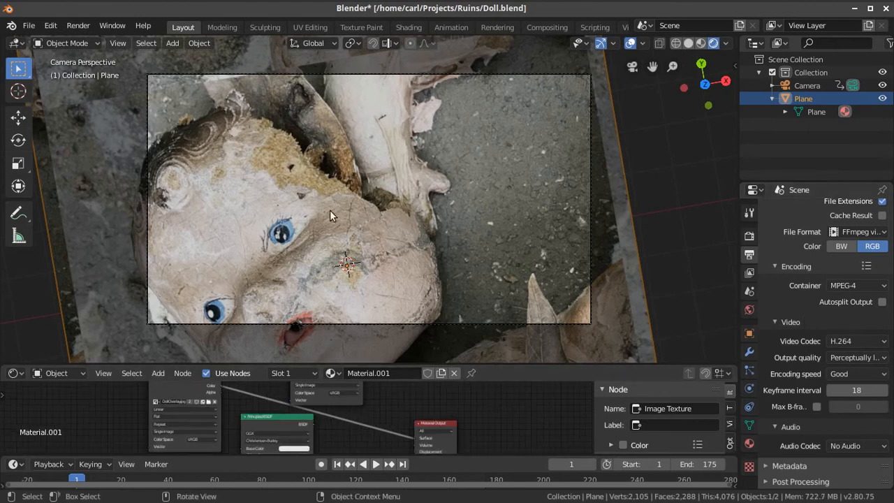
scroll(483, 403, "down", 5)
middle_click_drag(490, 404, 499, 431)
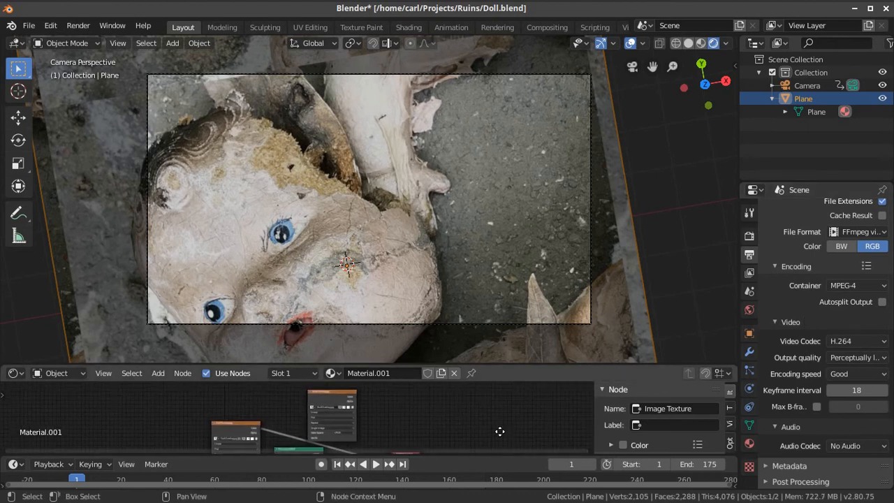
left_click_drag(480, 365, 454, 210)
scroll(425, 325, "up", 4)
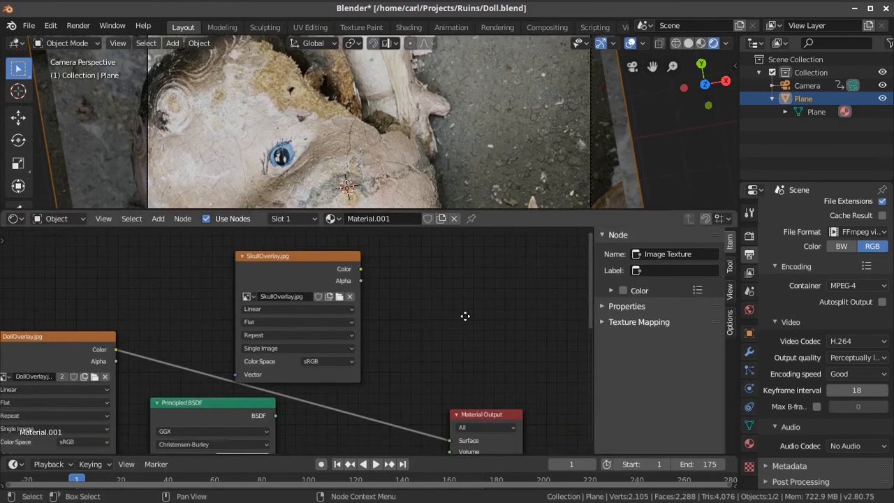
middle_click_drag(355, 274, 294, 267)
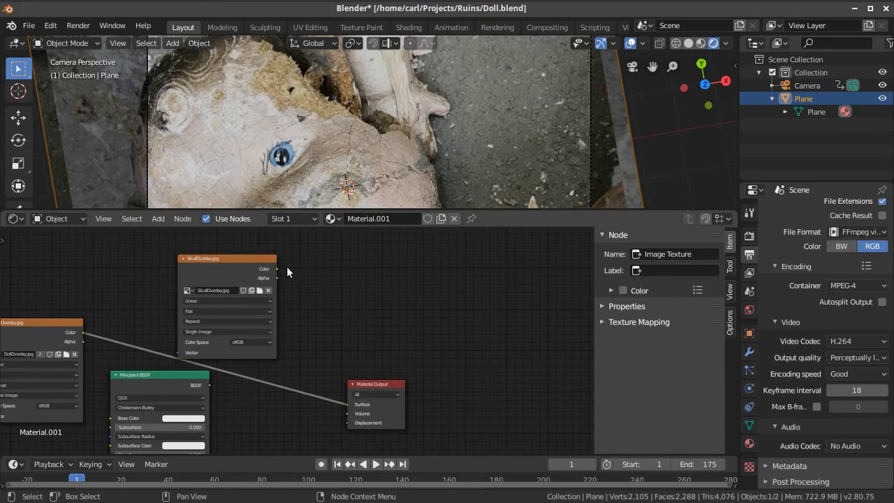
left_click_drag(277, 270, 351, 406)
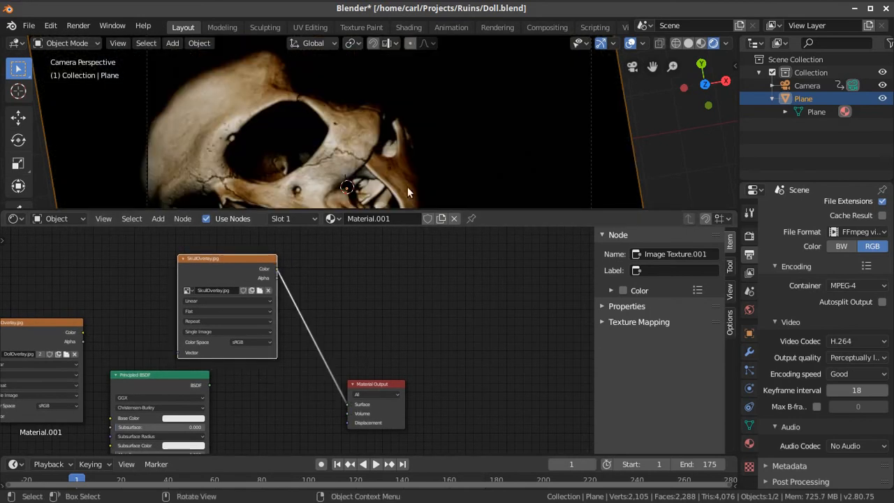
Shrink the Shader Editor, hide the viewport overlays, and show the skull texture within the whole camera frame
scroll(407, 185, "down", 3)
left_click_drag(496, 209, 523, 357)
left_click(631, 43)
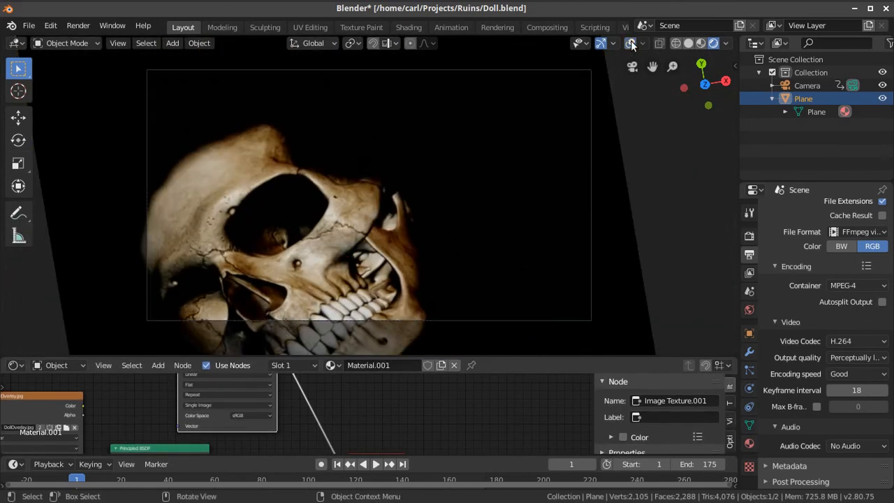
scroll(620, 107, "down", 1)
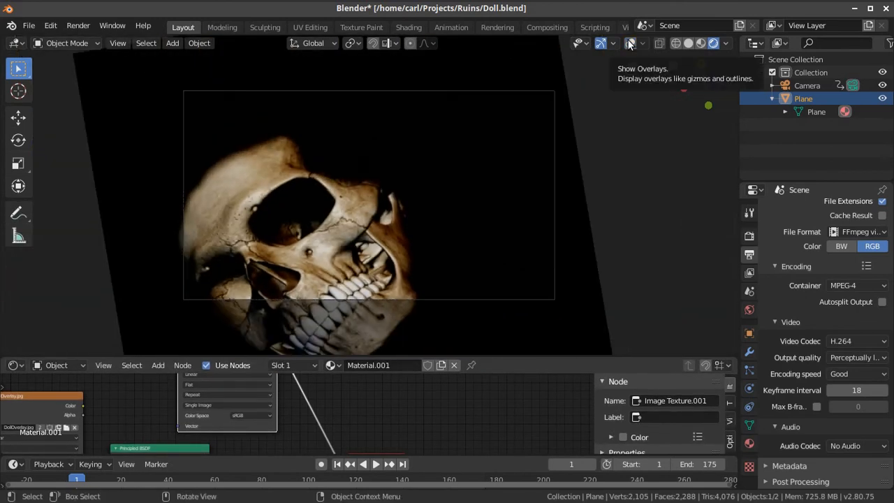
left_click(118, 43)
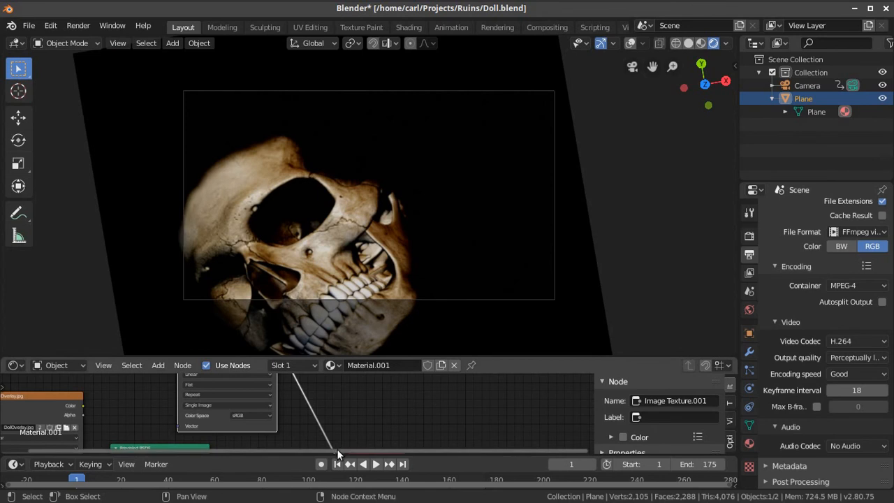
Play the skull's camera animation in the viewport, pause it, and switch to the Video Editing workspace
left_click(376, 465)
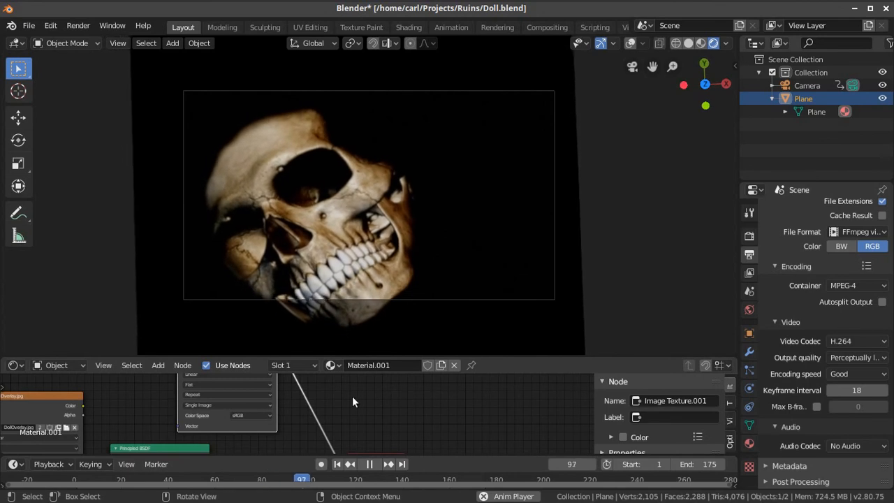
left_click(369, 464)
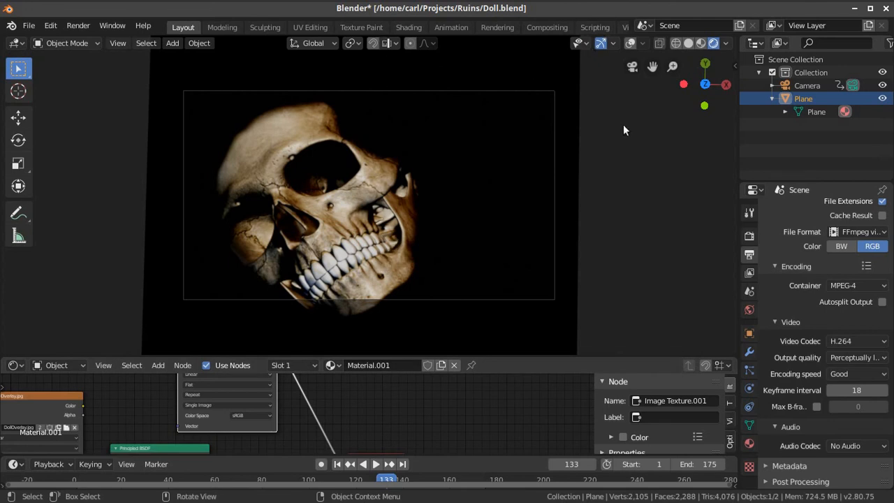
left_click(625, 27)
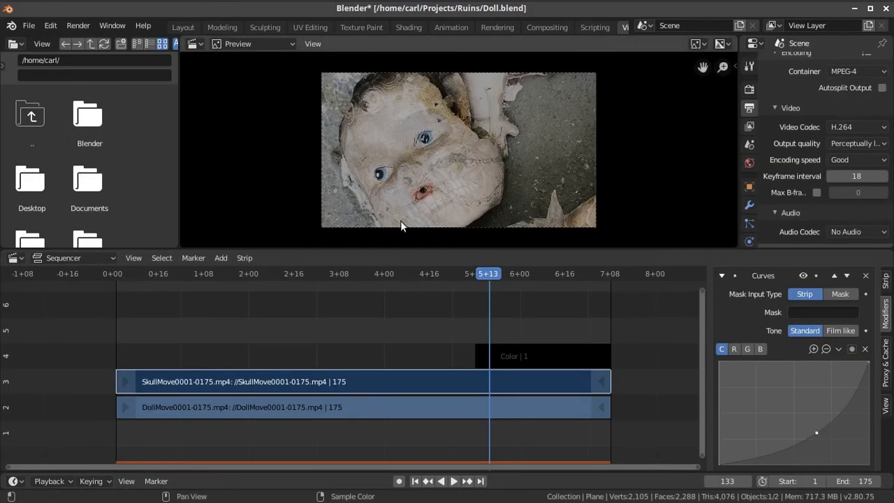
scroll(406, 198, "up", 1)
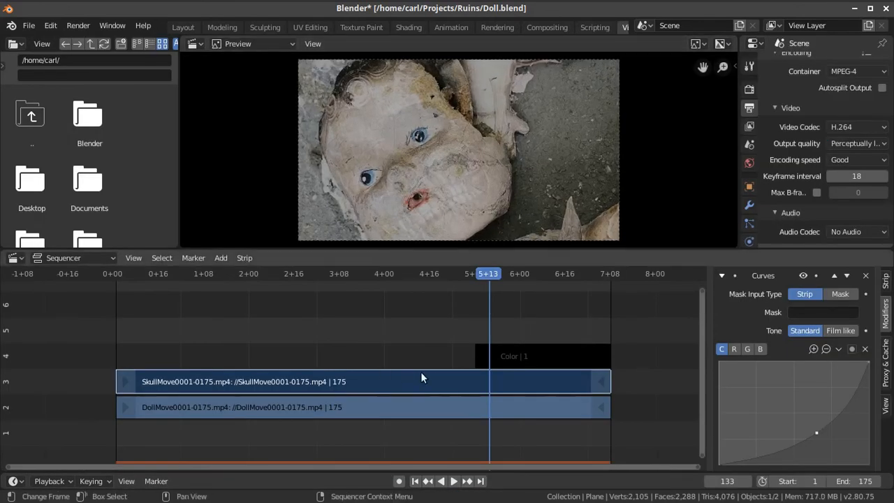
Select the Color strip on channel 4, show its strip properties and disable the strip
right_click(561, 354)
key("Escape")
left_click(532, 357)
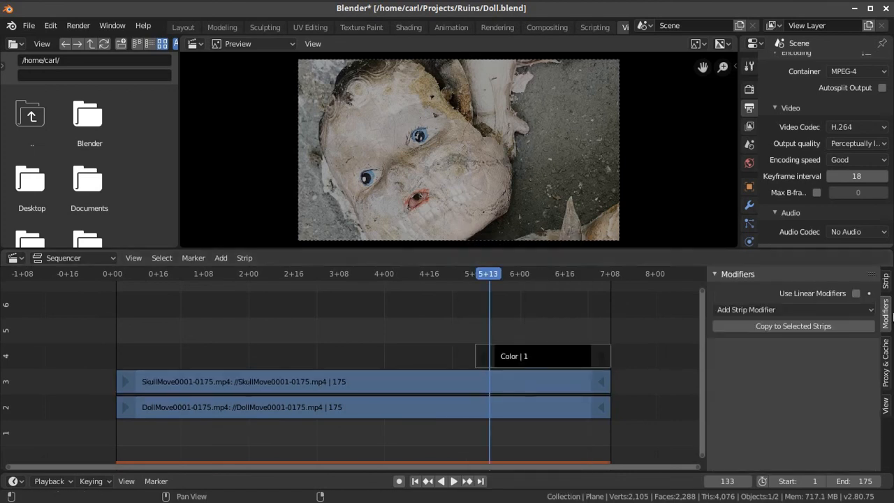
left_click(885, 281)
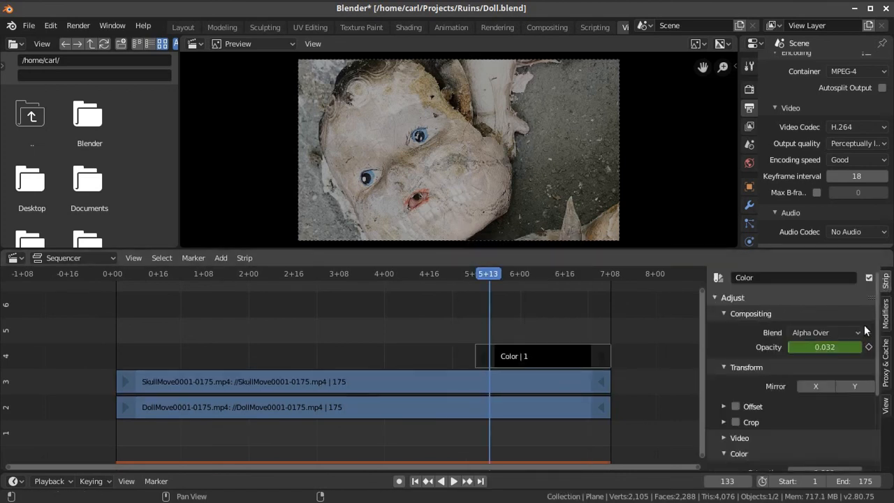
left_click(869, 277)
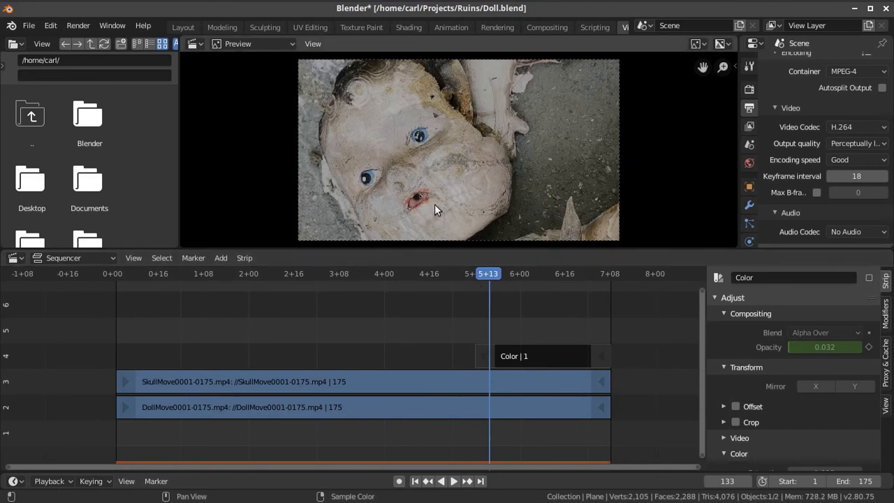
Scrub through the doll-to-skull transition with the Color strip disabled and inspect the blended frames up close in the preview
scroll(472, 202, "up", 3)
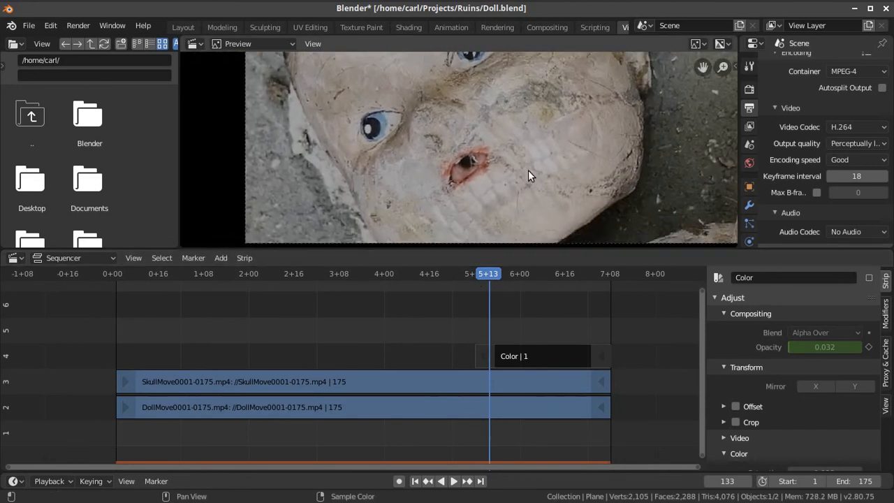
scroll(502, 164, "down", 4)
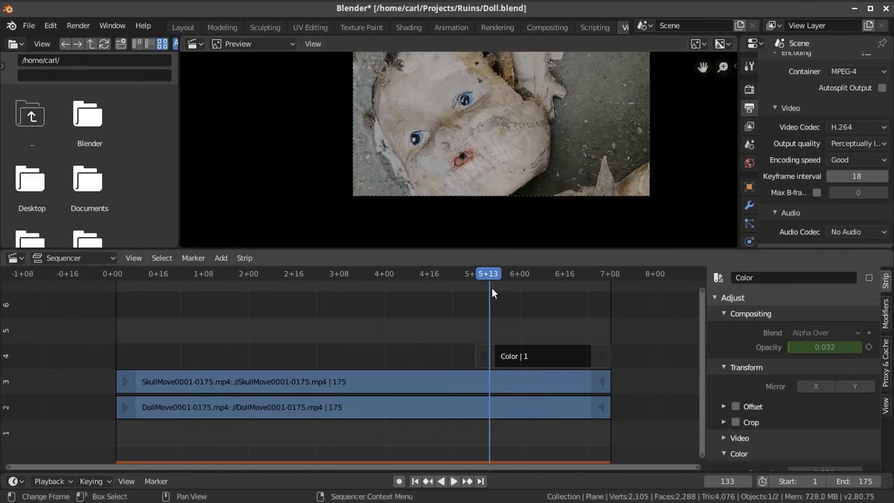
left_click_drag(491, 273, 583, 277)
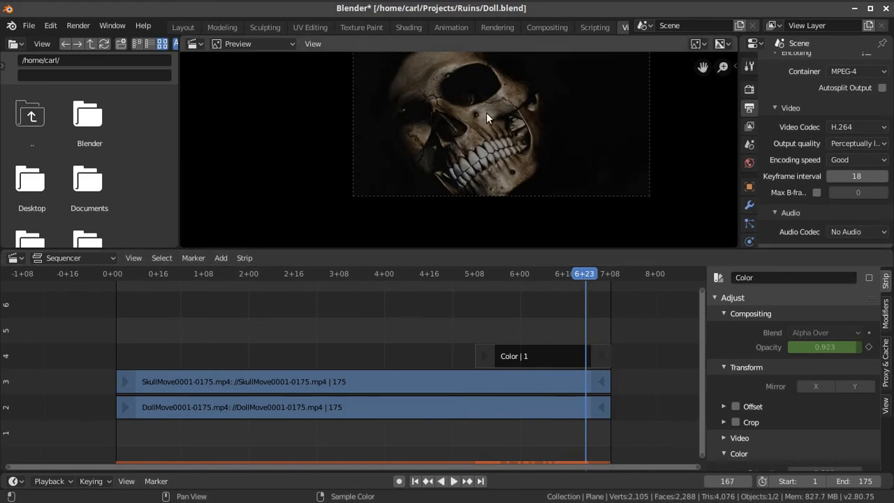
scroll(503, 118, "up", 2)
scroll(503, 119, "down", 1)
middle_click_drag(503, 119, 511, 143)
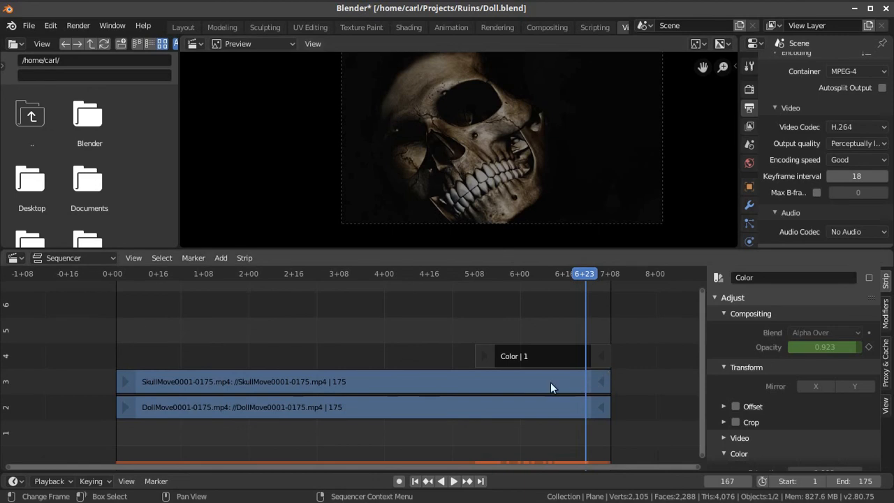
left_click_drag(587, 275, 526, 272)
left_click_drag(463, 273, 584, 273)
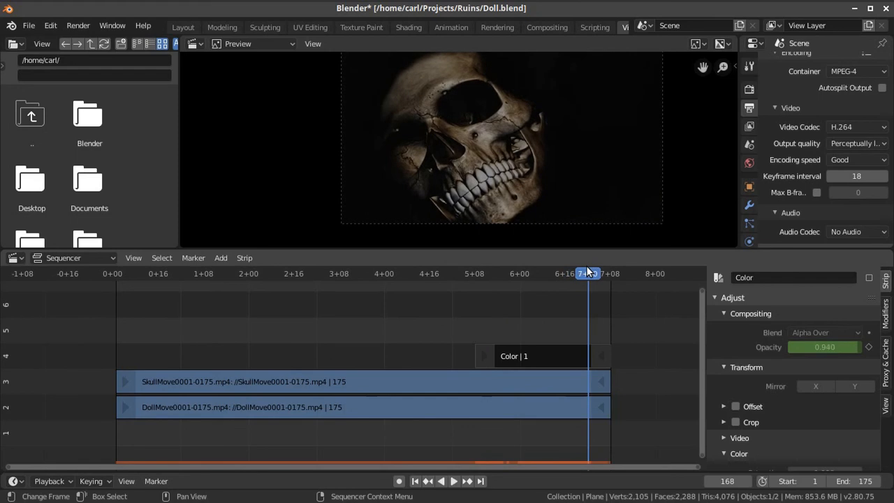
Enable the Color strip on channel 4 again
right_click(559, 356)
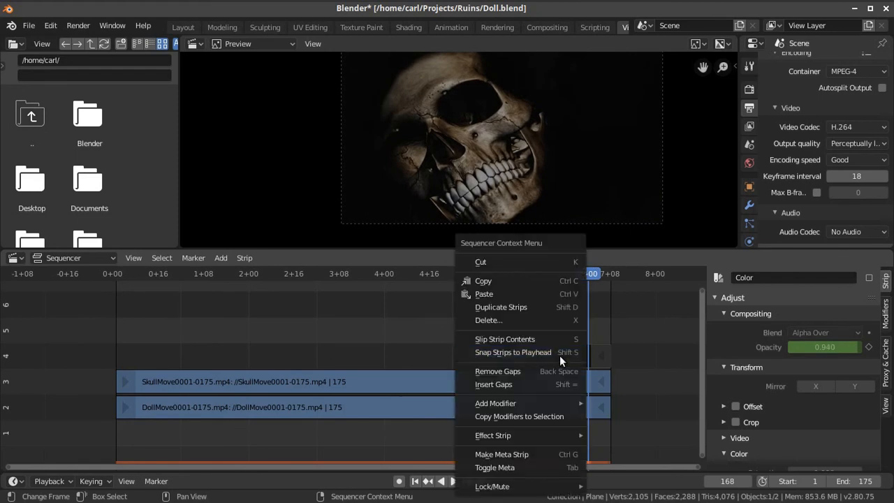
left_click(595, 355)
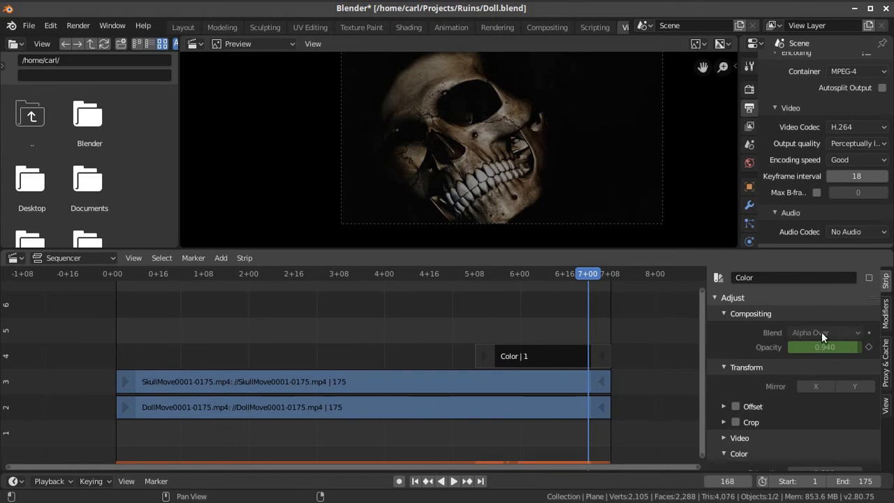
left_click(869, 277)
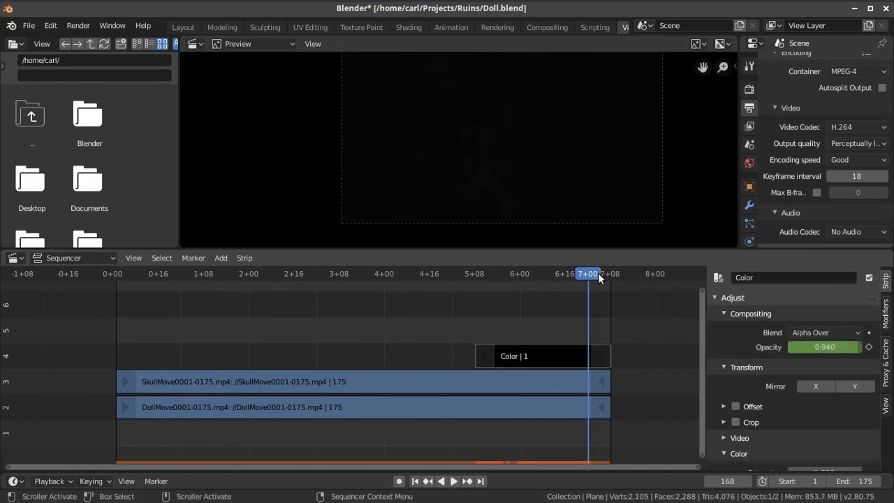
Scrub back and forth across the Color strip to examine the fade to black over the skull
key("ctrl+shift+space")
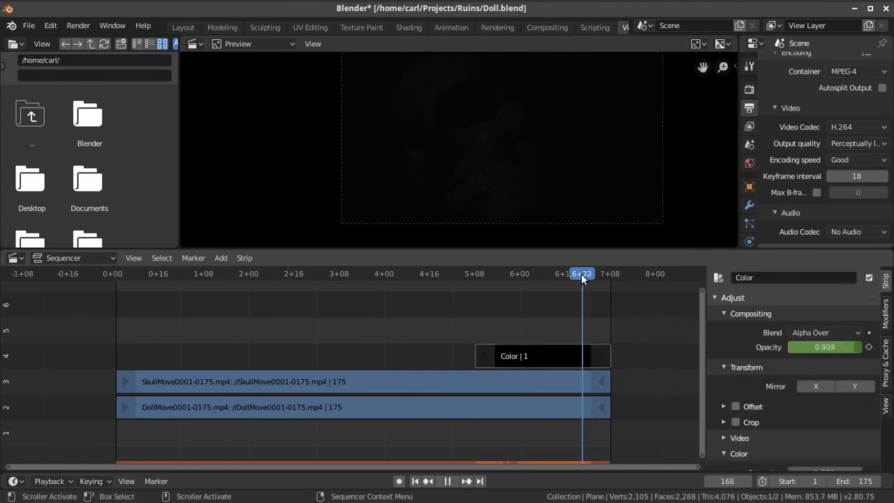
mouse_move(572, 274)
left_mouse_down()
mouse_move(558, 273)
mouse_move(579, 275)
left_mouse_up()
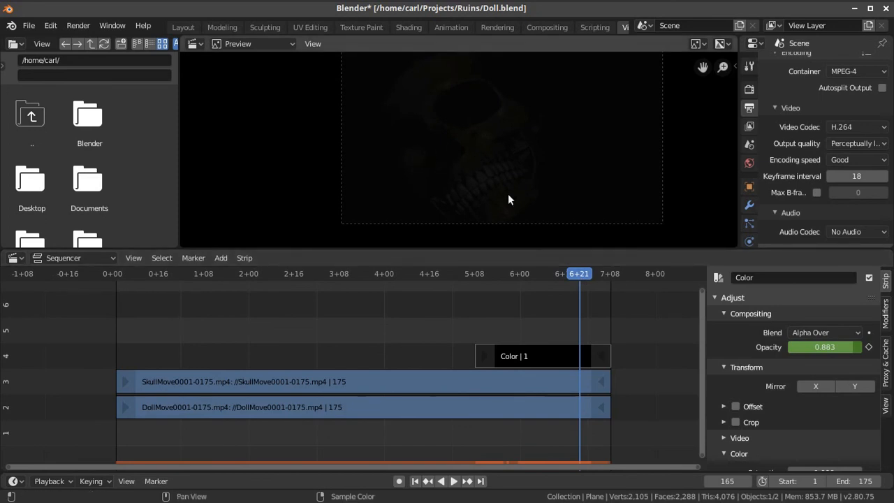
left_click_drag(579, 274, 540, 273)
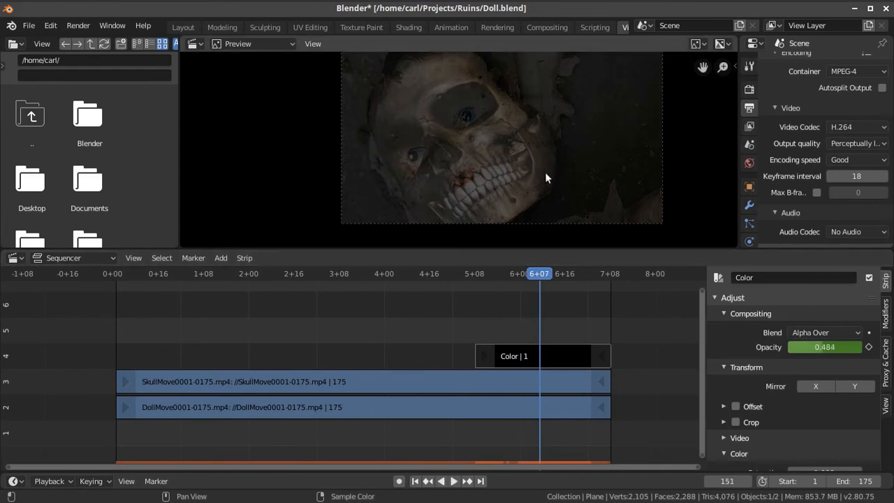
key("space")
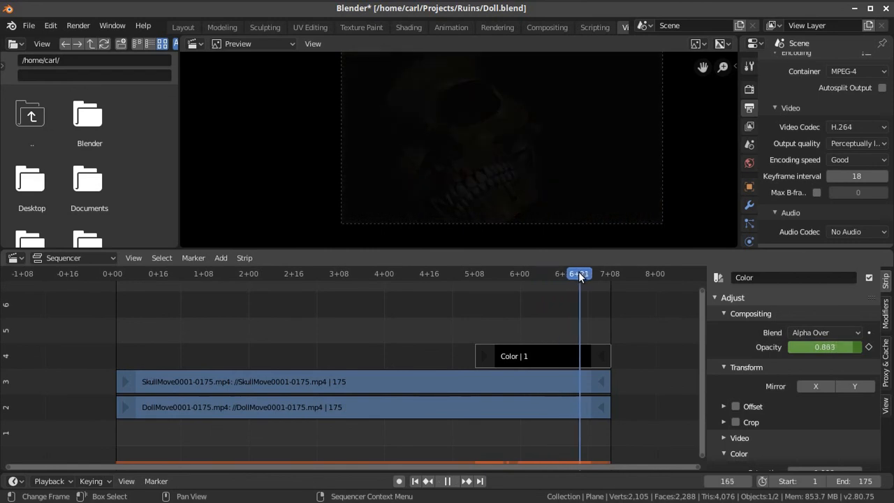
left_click_drag(572, 273, 526, 283)
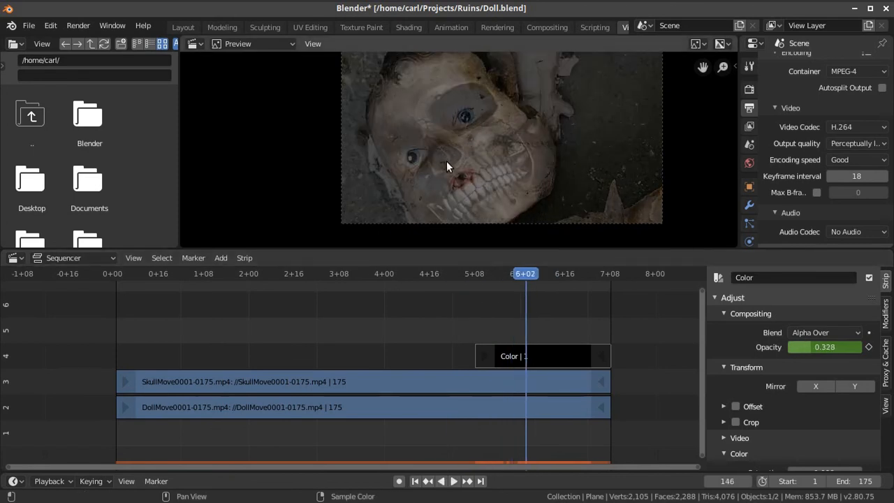
left_click_drag(529, 275, 581, 279)
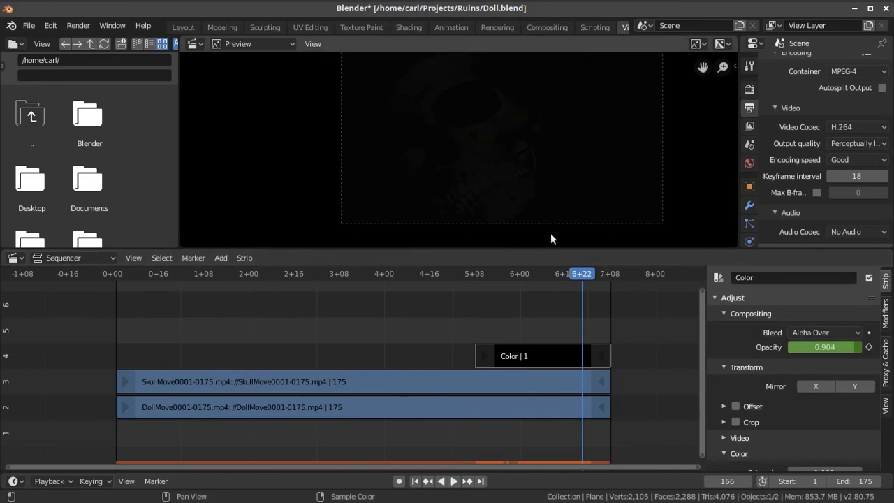
Play the edited sequence from frame 1, stop playback, and scrub forward to frame 120
left_click_drag(579, 275, 115, 273)
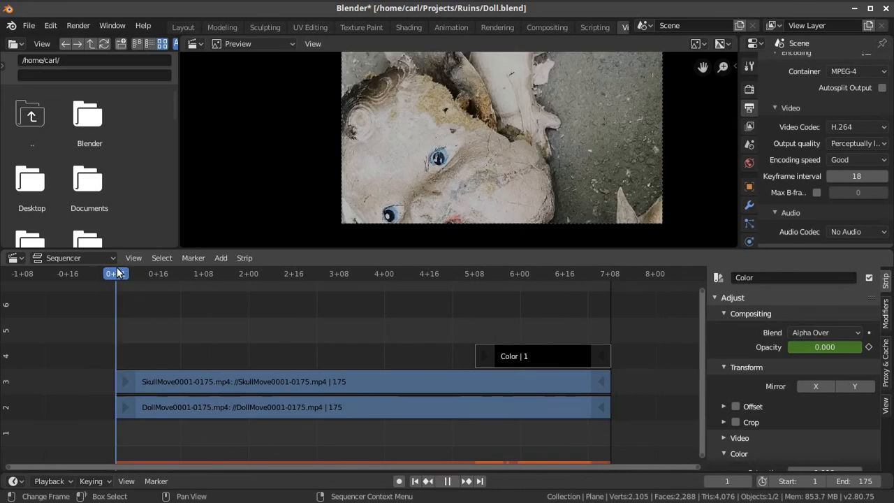
left_click(454, 480)
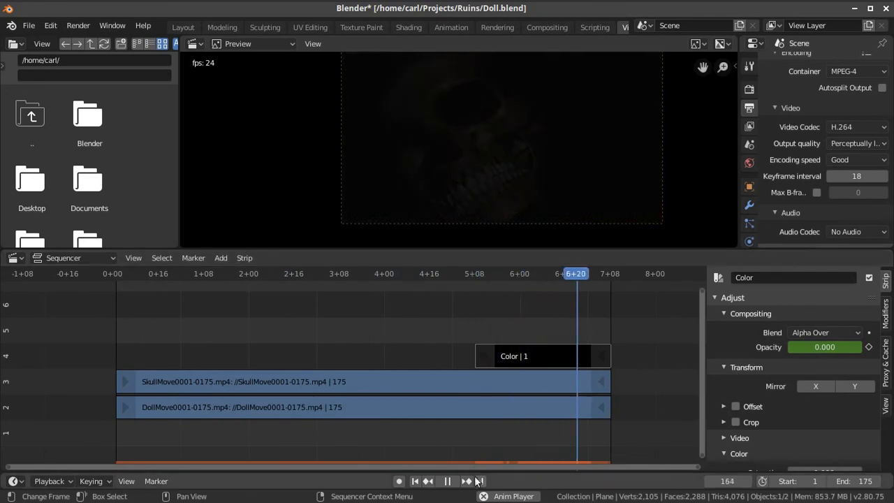
key("space")
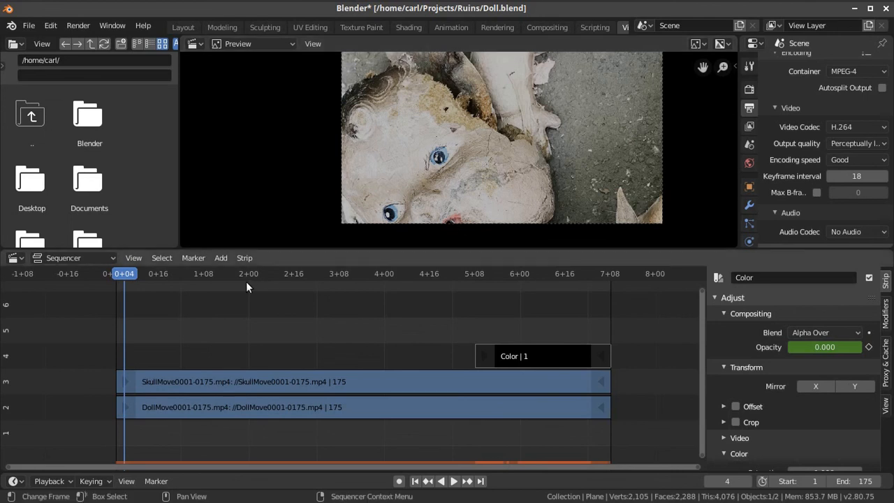
left_click_drag(213, 273, 452, 278)
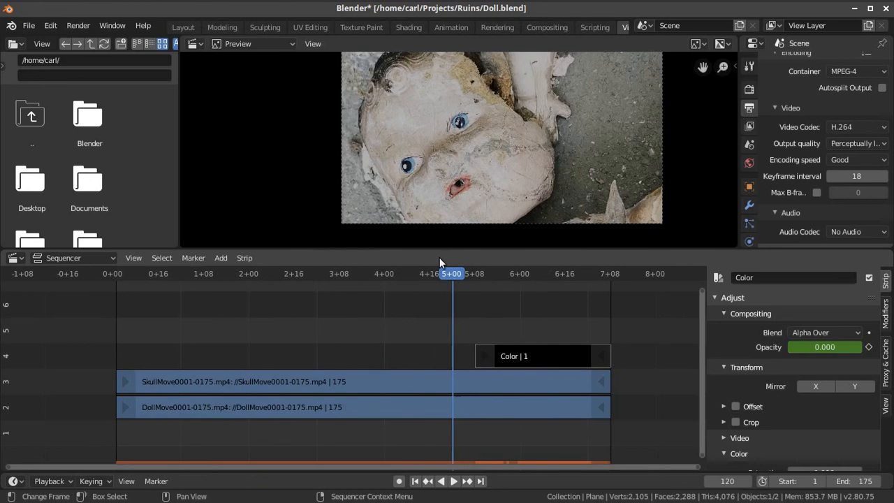
Return to the Layout workspace and show the scene's render properties
left_click(183, 27)
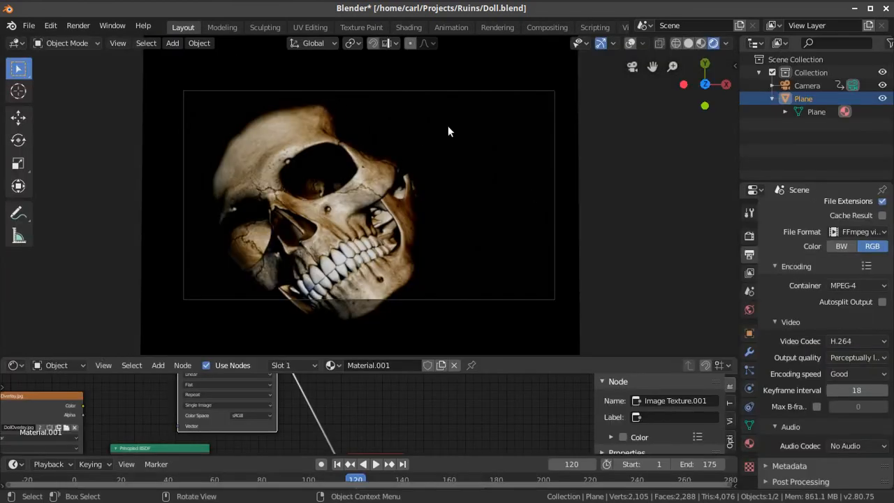
left_click(118, 43)
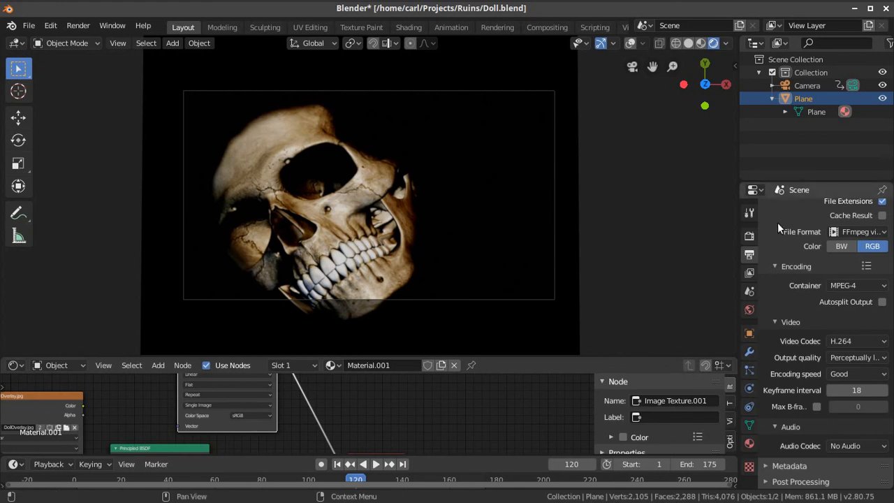
left_click(751, 217)
left_click(750, 236)
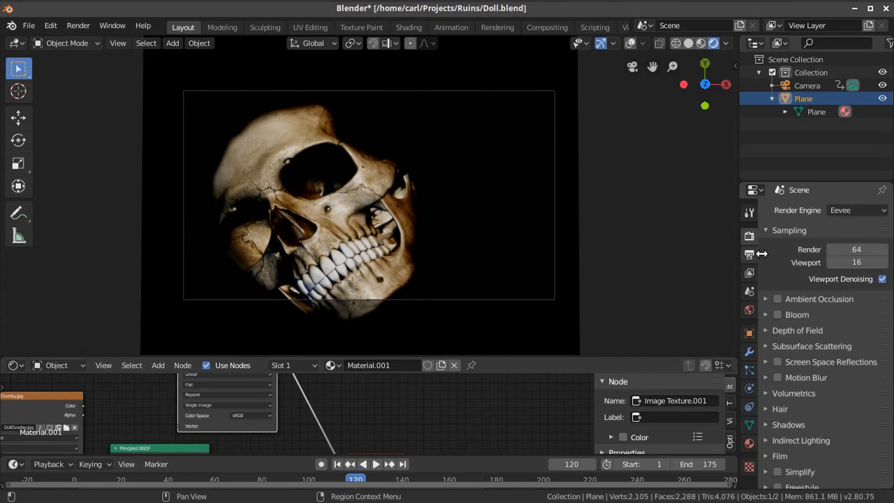